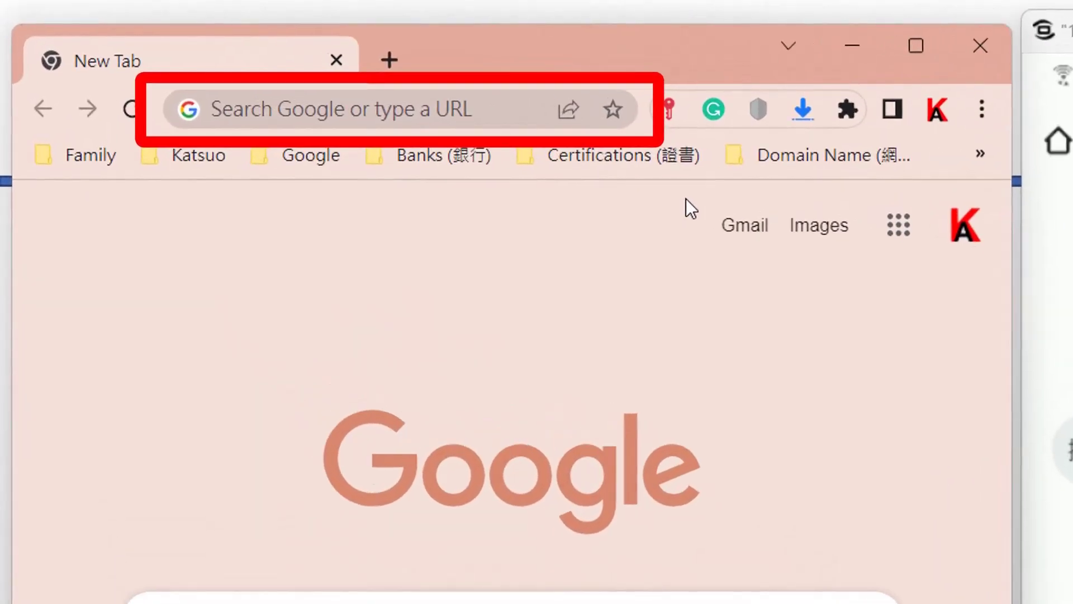
- Load chat.openai.com in Chrome to bring up the ChatGPT welcome page
left_click(472, 106)
type("chat.ope")
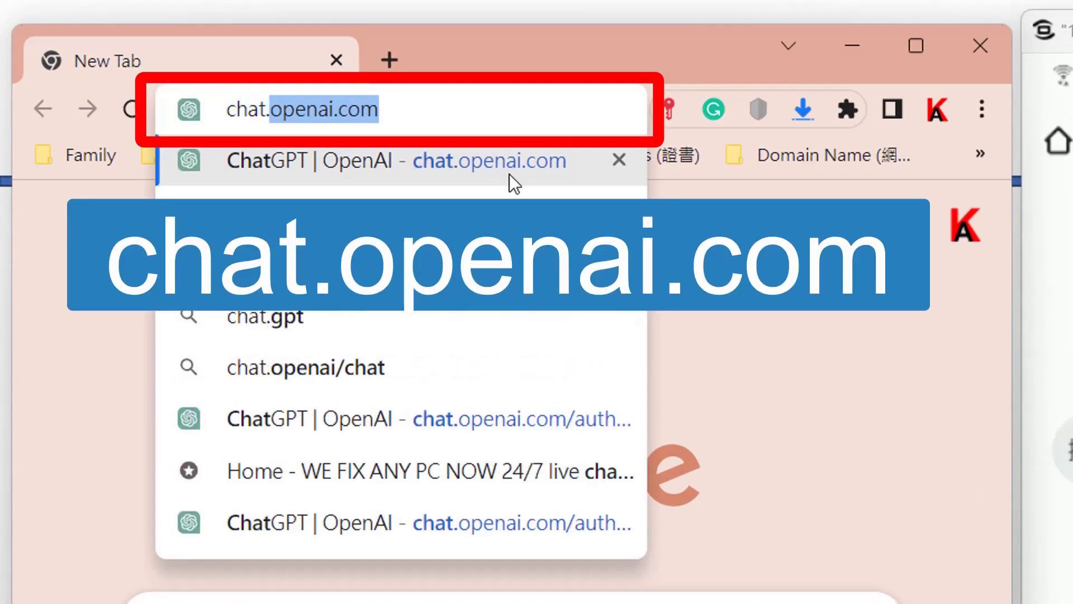
type("nai.com")
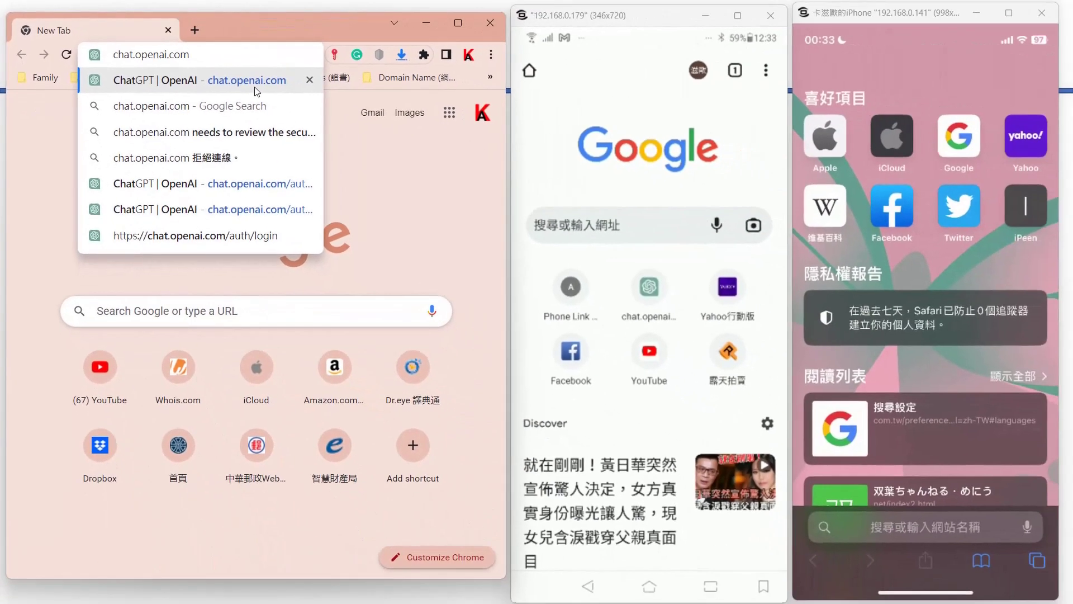
key("Return")
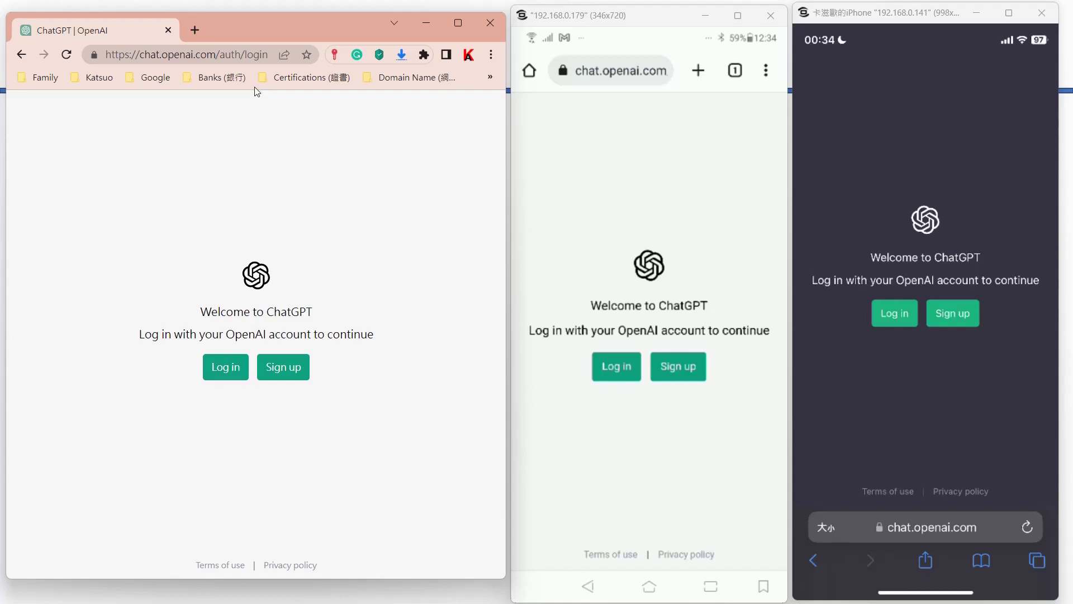
- Maximize the Chrome window and choose Sign up on the ChatGPT welcome page
left_click(458, 23)
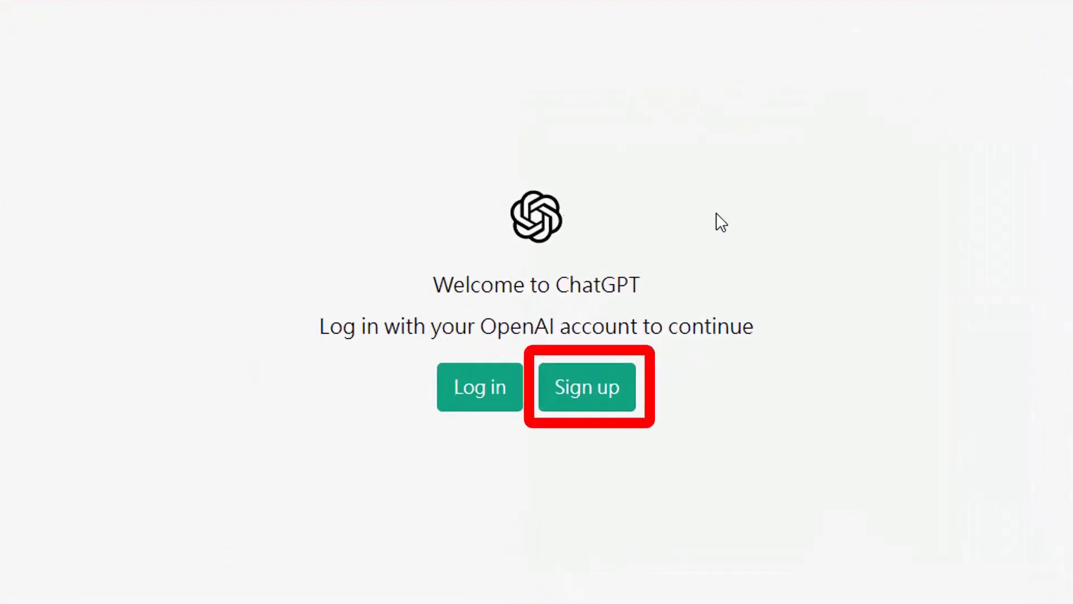
left_click(573, 373)
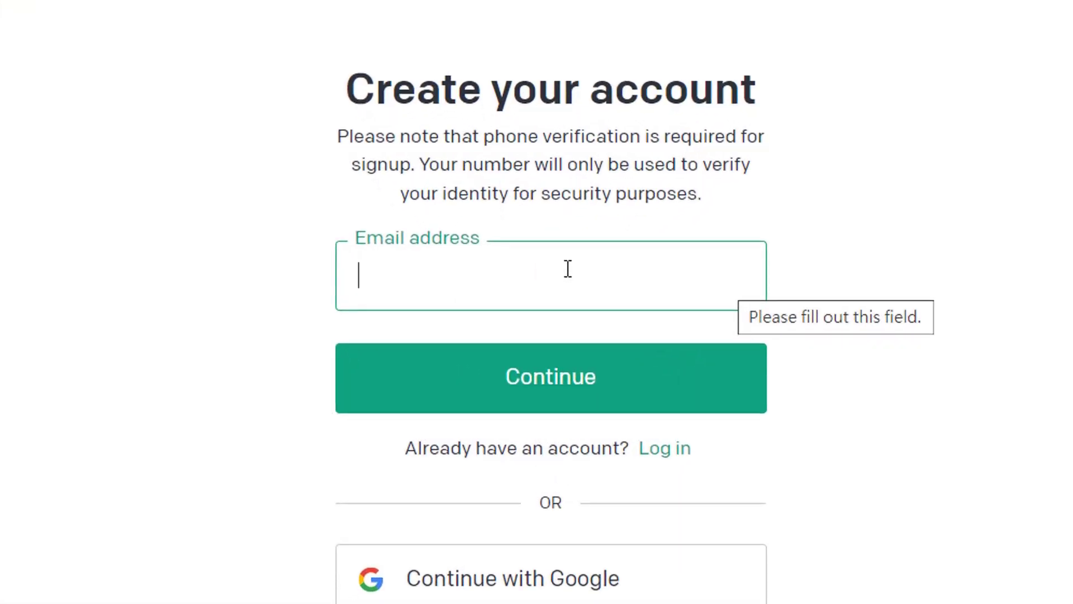
- Enter the Gmail address and a password, declining Chrome's suggested strong password
type("@gmail.com")
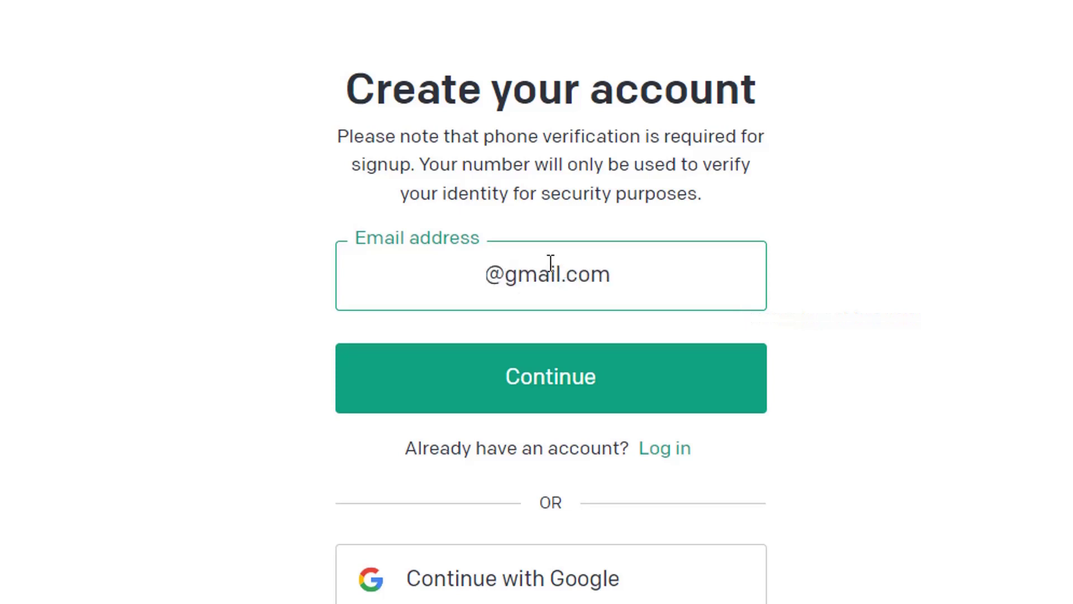
left_click(573, 400)
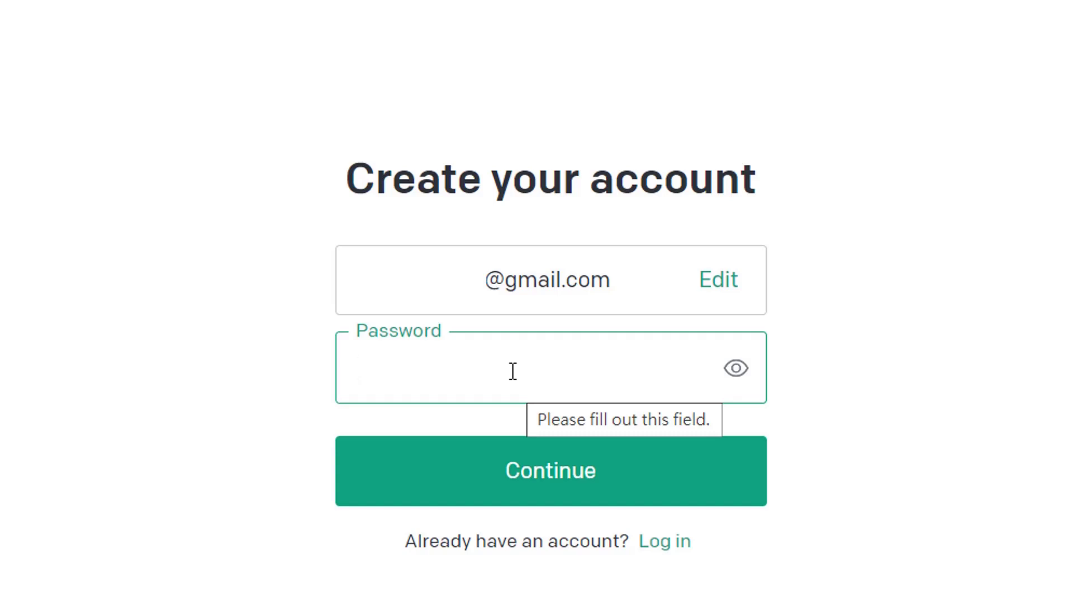
type("••••")
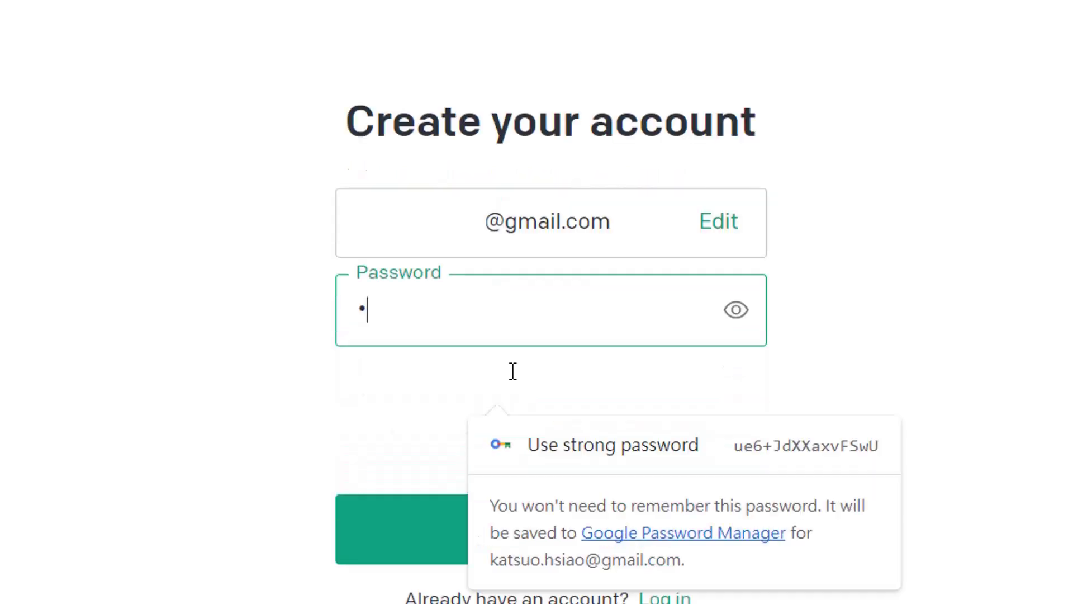
type("••••••")
left_click(263, 481)
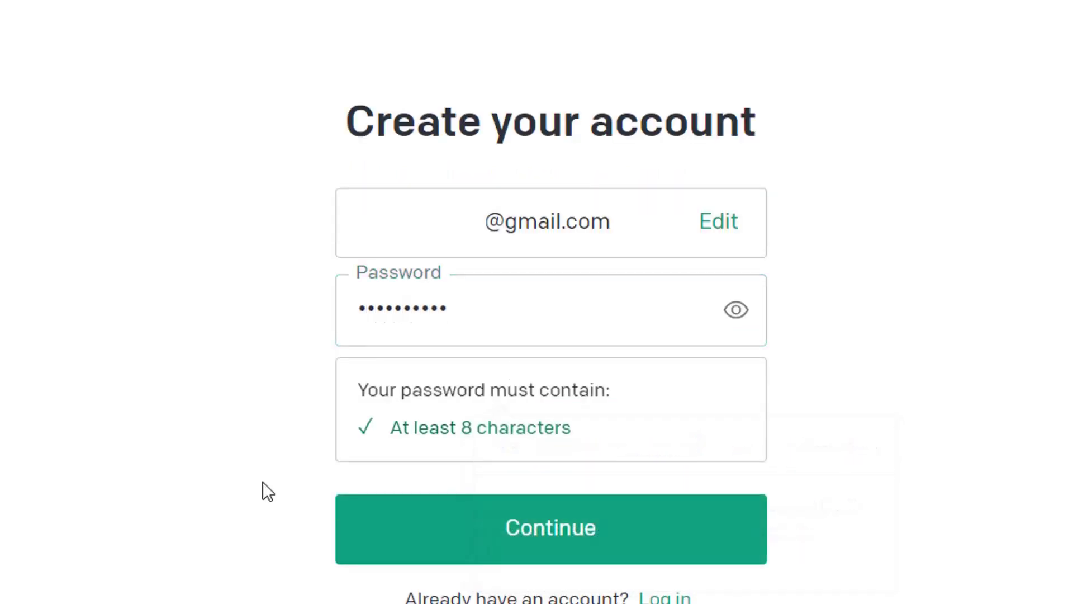
left_click(566, 553)
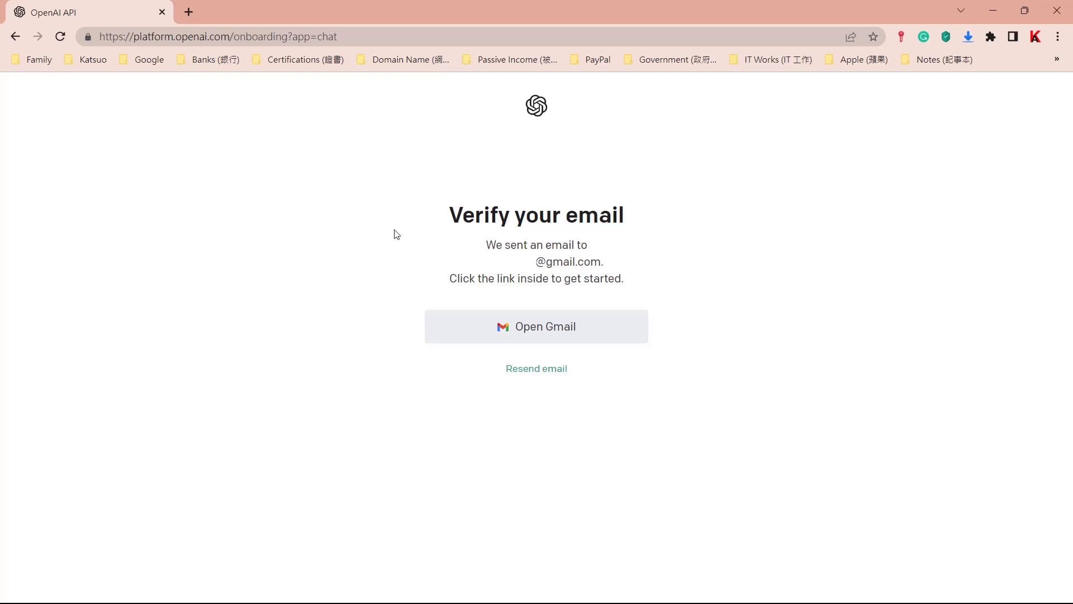
- Open OpenAI's verification email under Gmail's 最新快訊 (Updates) category and confirm the address
left_click(545, 334)
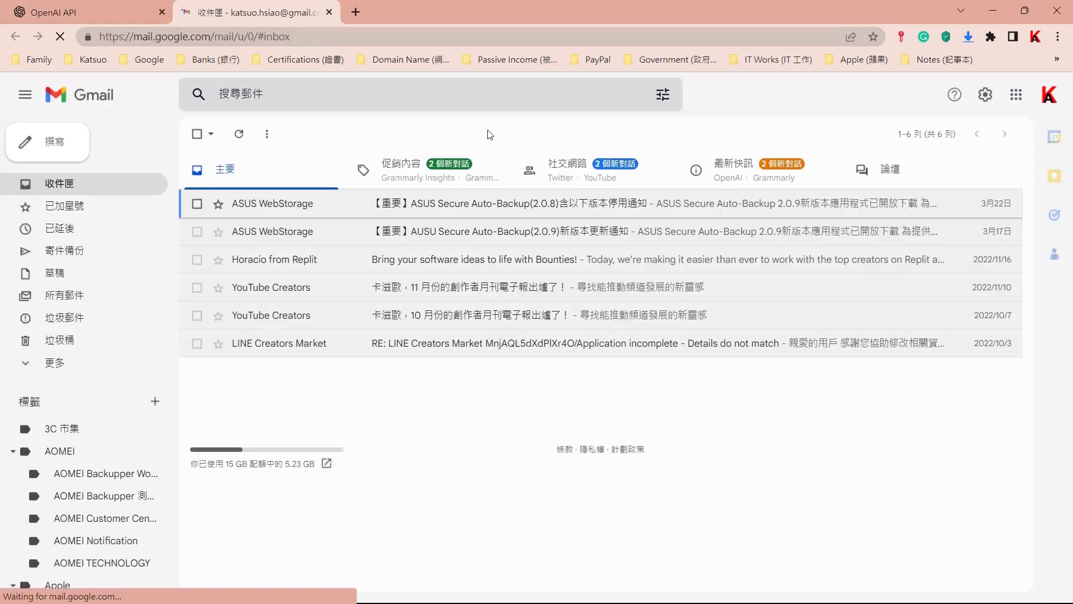
left_click(759, 181)
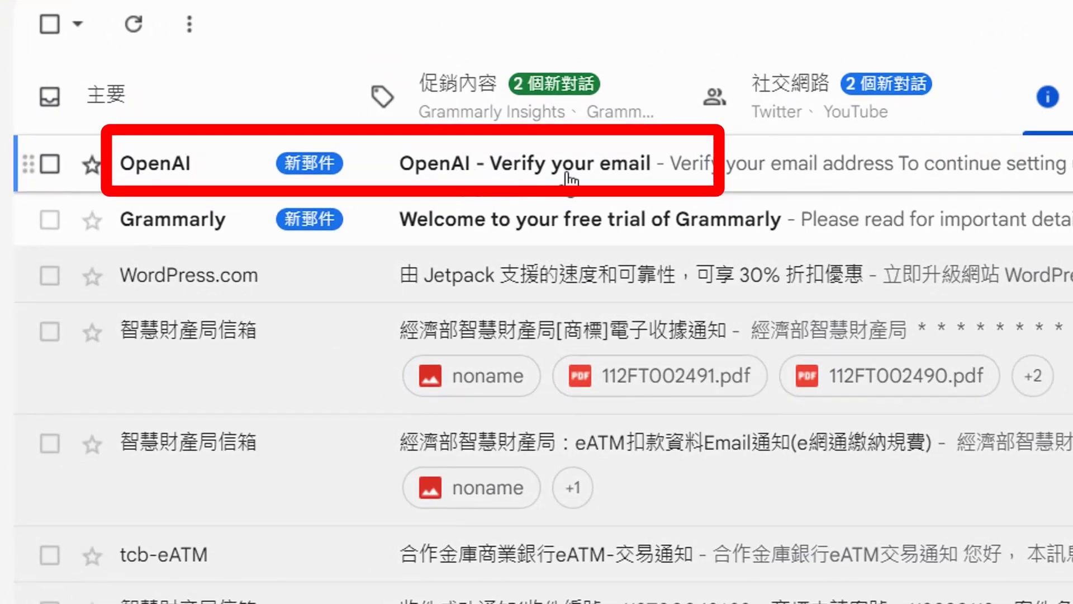
left_click(573, 180)
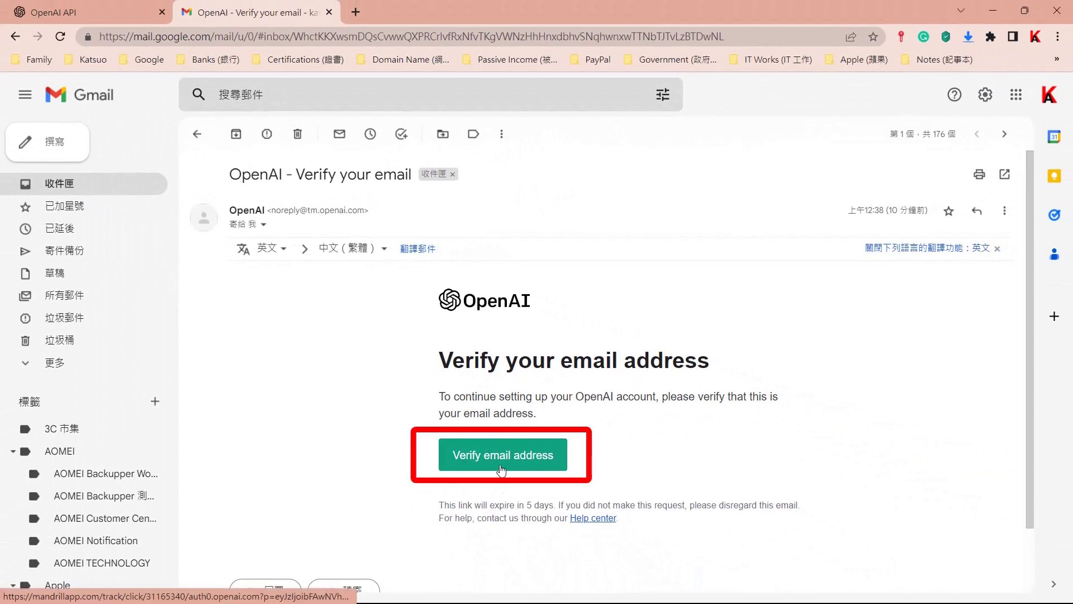
left_click(500, 468)
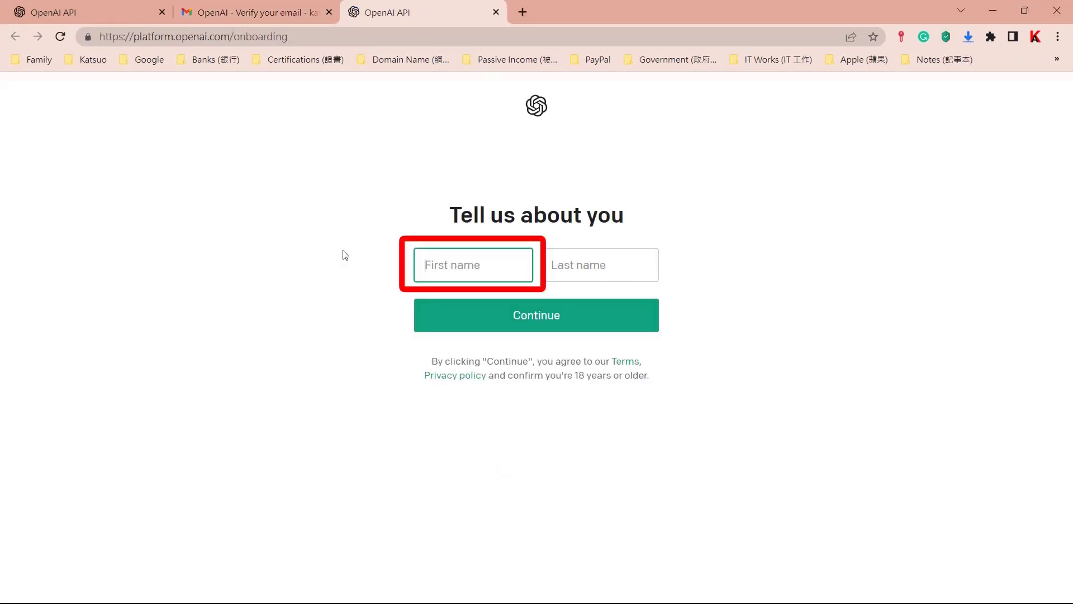
- Fill in the account holder's first and last name and continue
type("Katsuo")
key("Tab")
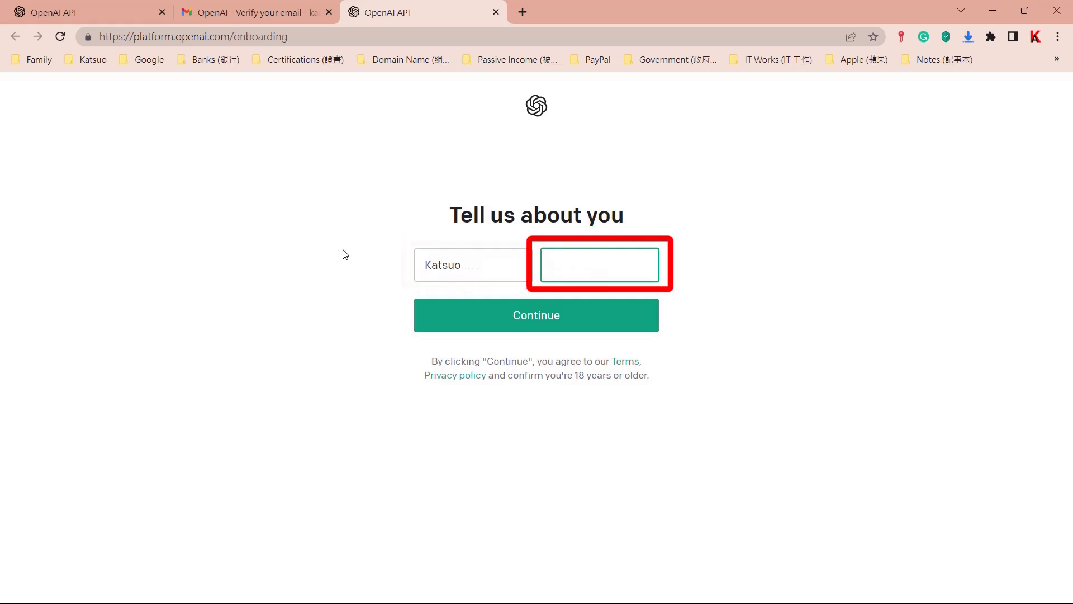
left_click(528, 323)
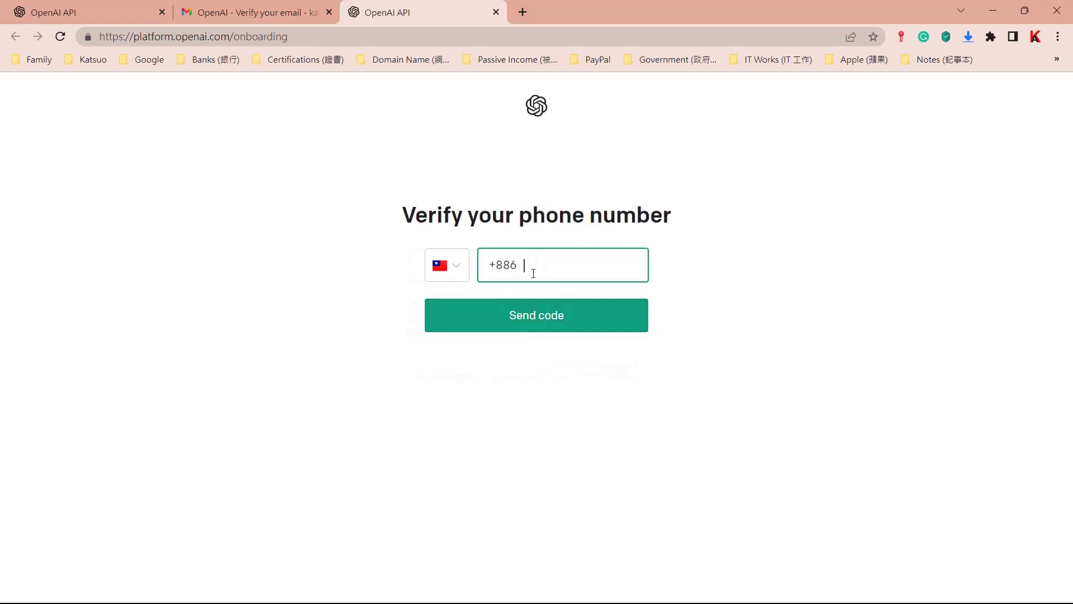
- Enter the phone number, request a code, and type the received verification code
type("09")
left_click(531, 324)
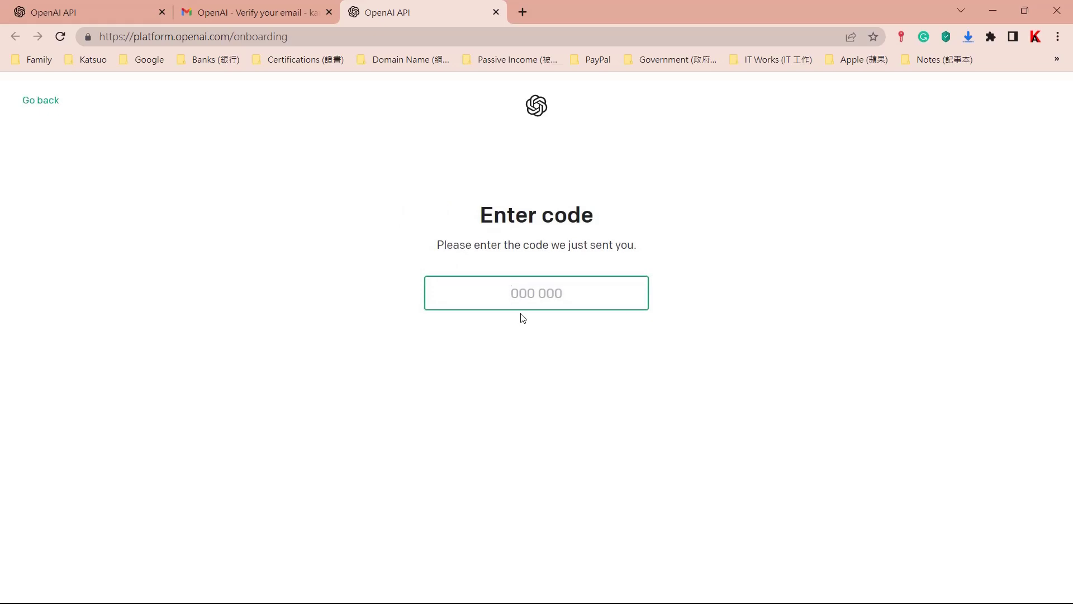
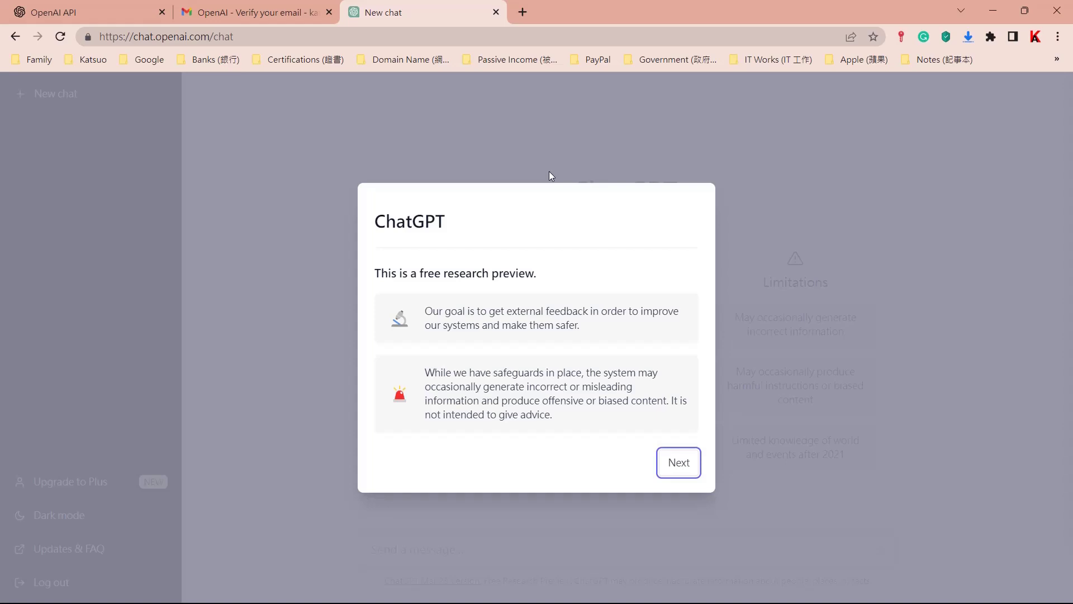
- Step through the data-collection and feedback notices and finish the welcome dialog
left_click(682, 461)
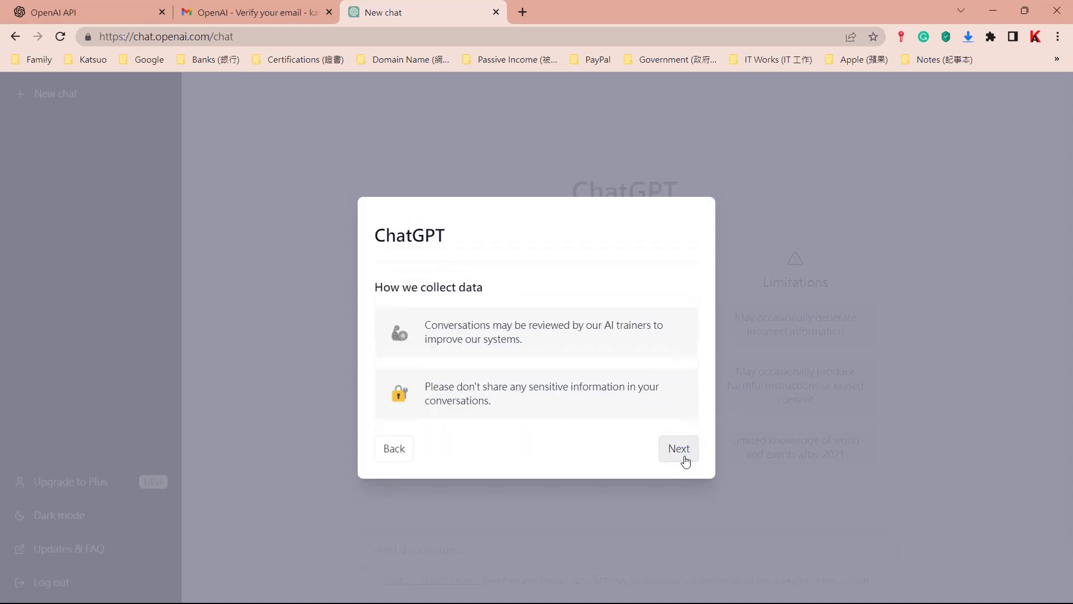
left_click(685, 458)
left_click(683, 459)
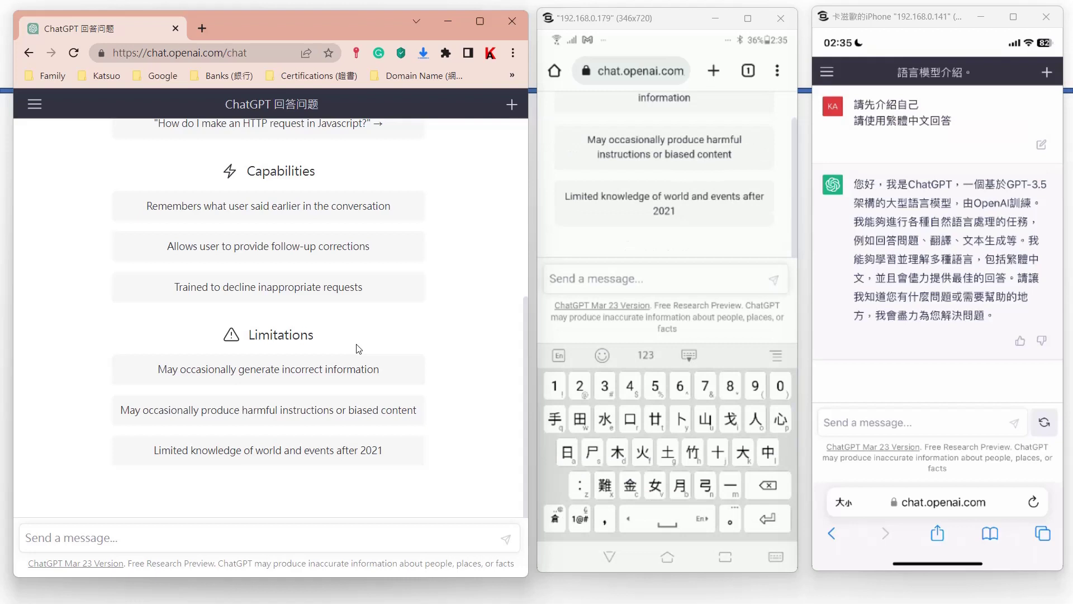
- On the Android phone, type the first prompt line '請先介紹自己' and start a second line
type("卜口手一月先介紹")
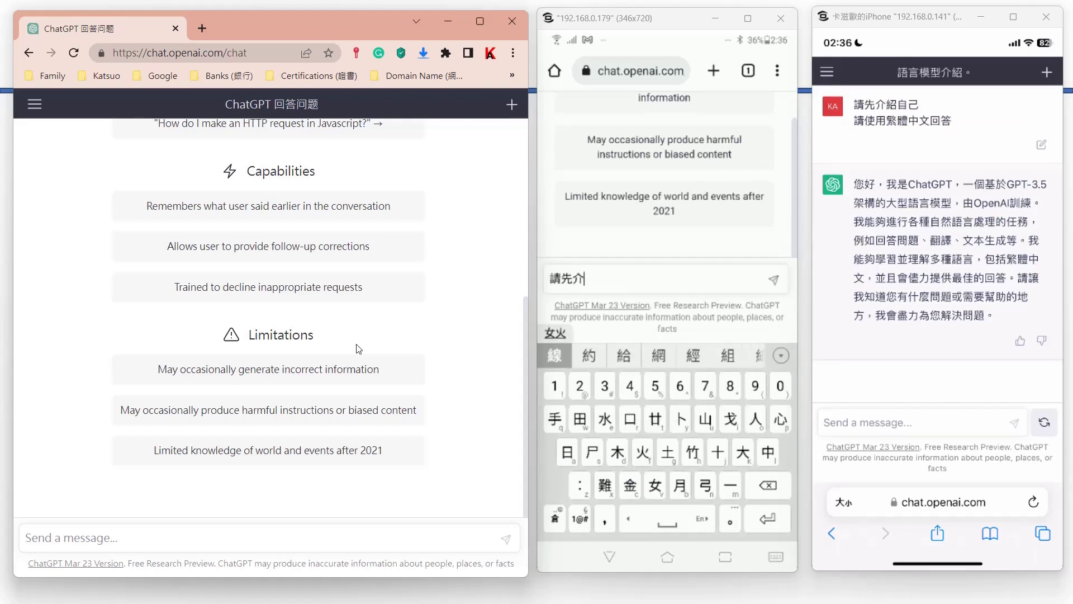
type("自己")
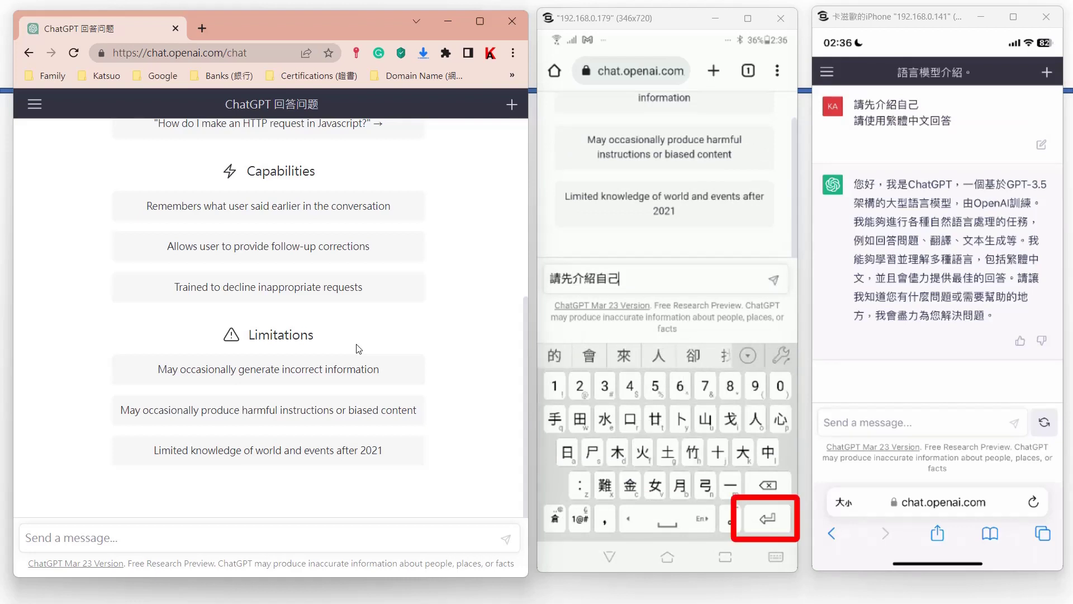
key("Return")
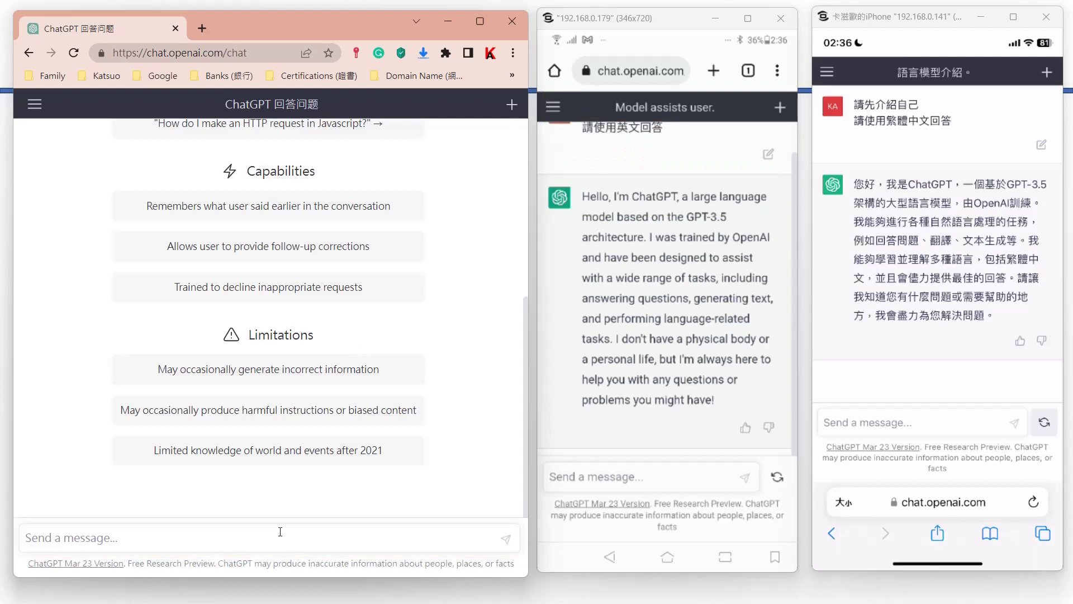
- Type '請先介紹自己' and '請使用日文回答' as two lines in the desktop message box
type("請先介女火")
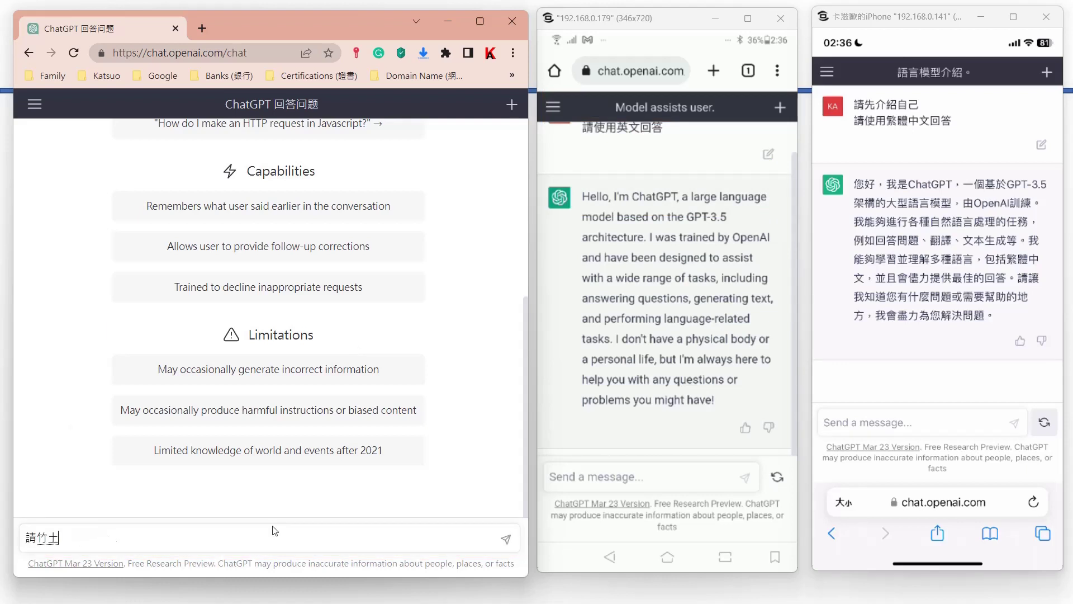
type("紹自己")
key("shift+Return")
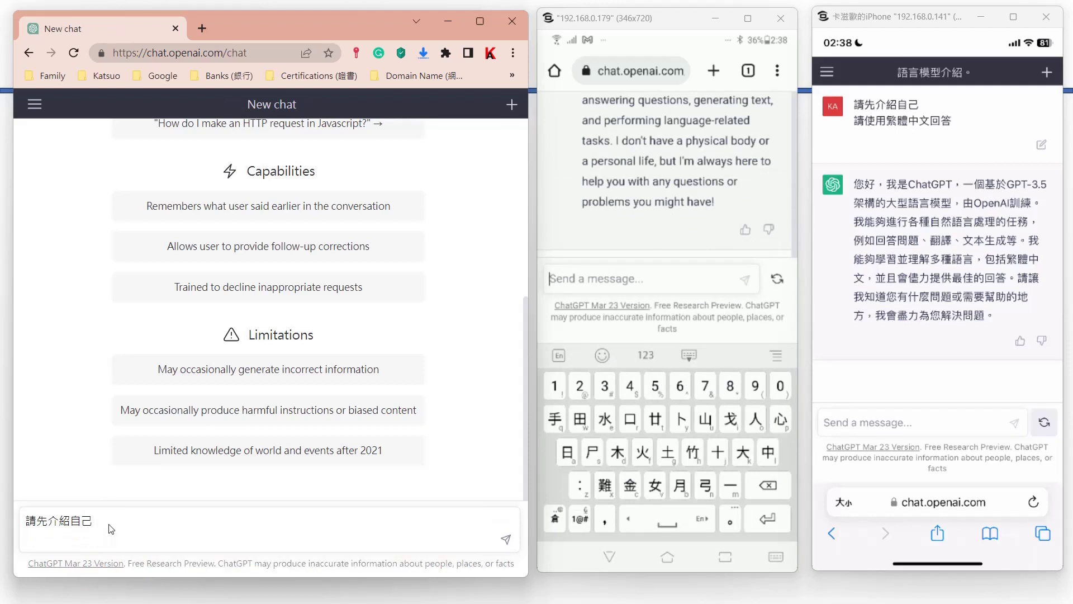
type("請使用日文回竹")
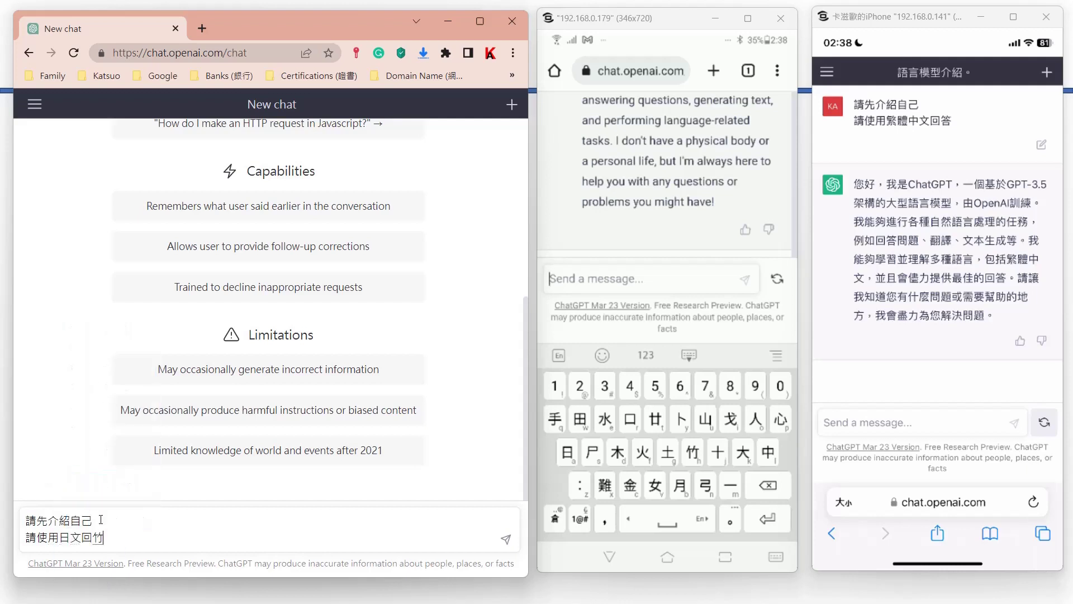
key("Down")
key("Return")
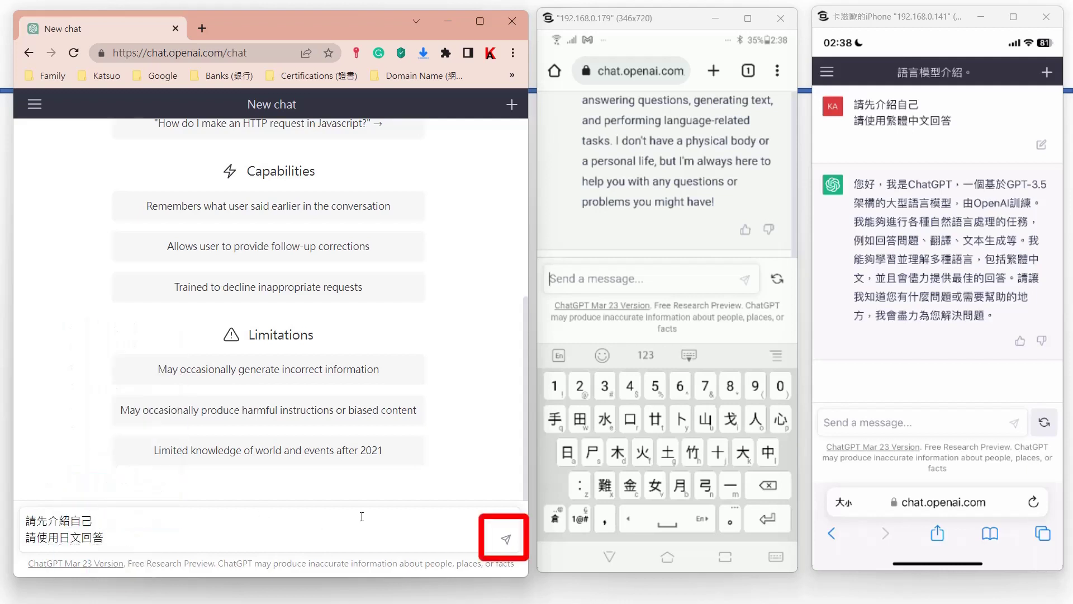
- Send the two-line Japanese self-introduction prompt
left_click(505, 538)
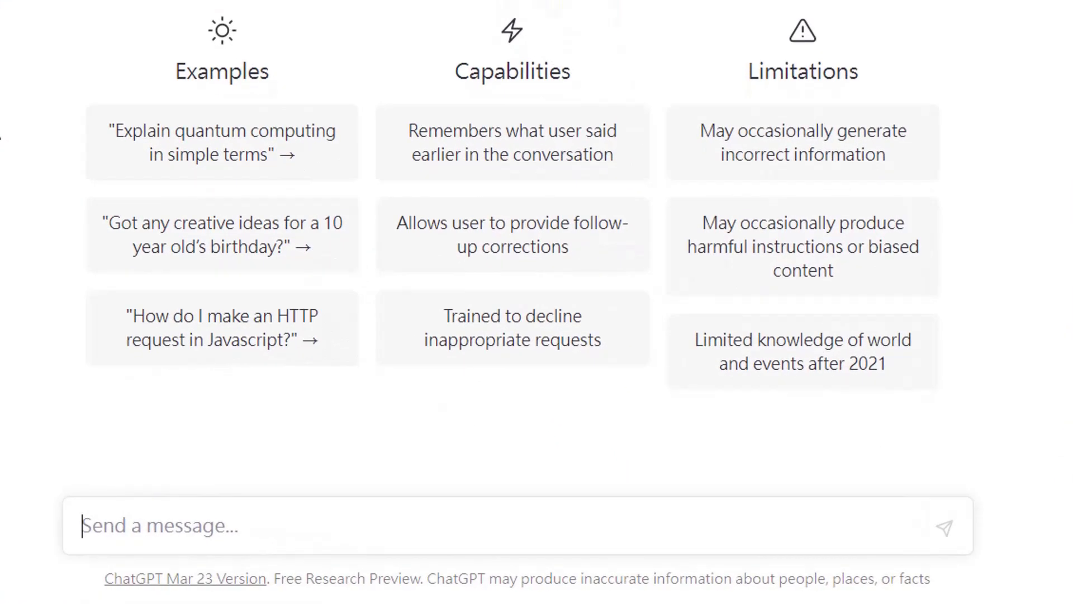
- Paste the fifth-grade math practice test prompt into the message box and send it
type("請列出一份國小五年級數學練習試卷")
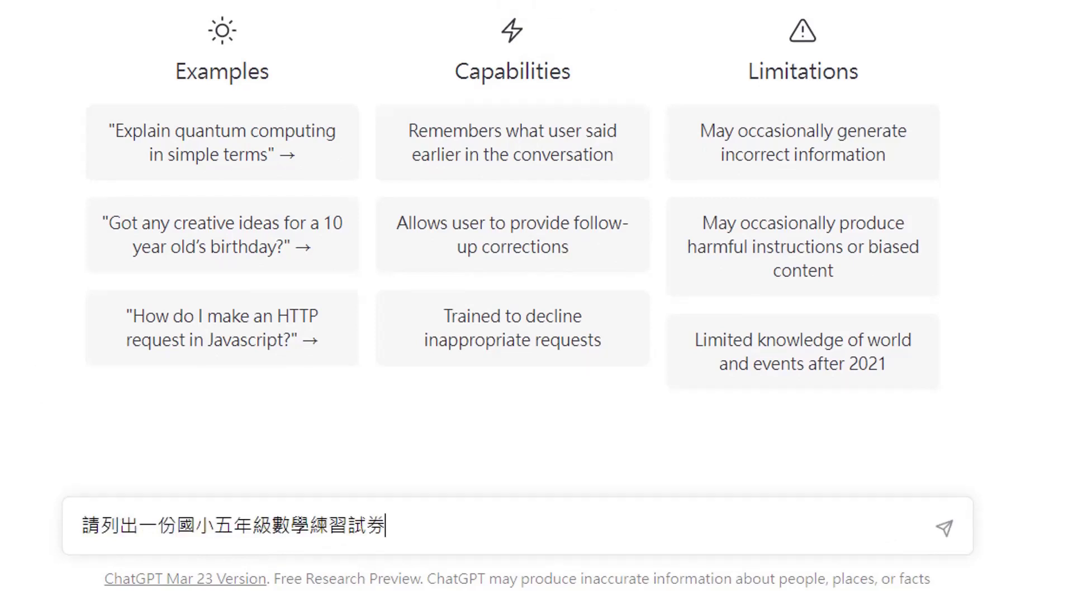
left_click(945, 531)
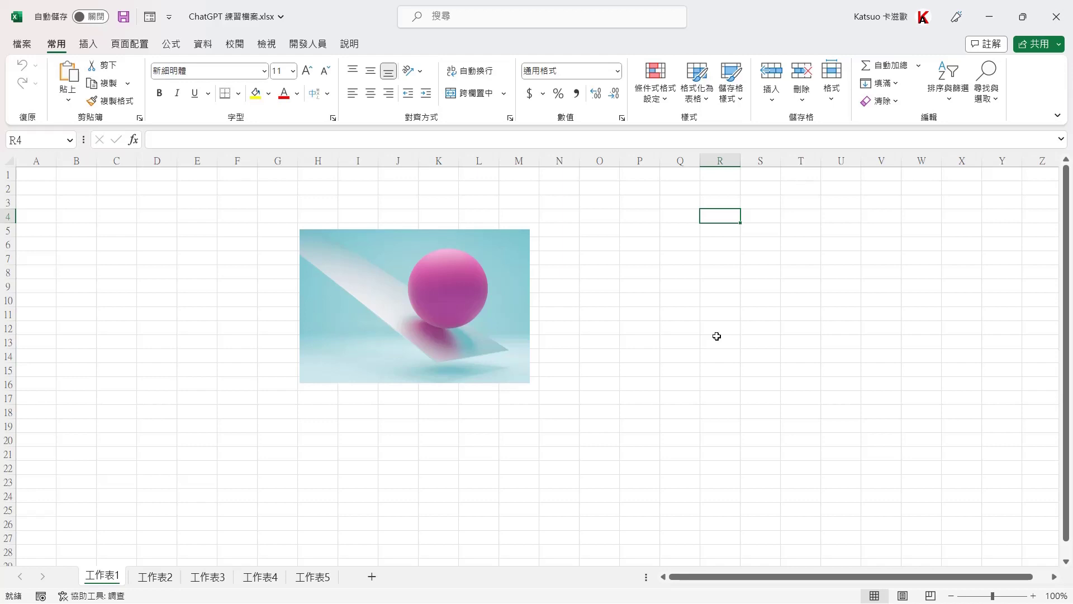
- View the pictures on sheets 工作表2 through 工作表5, ending on the cake picture
left_click(175, 578)
left_click(220, 582)
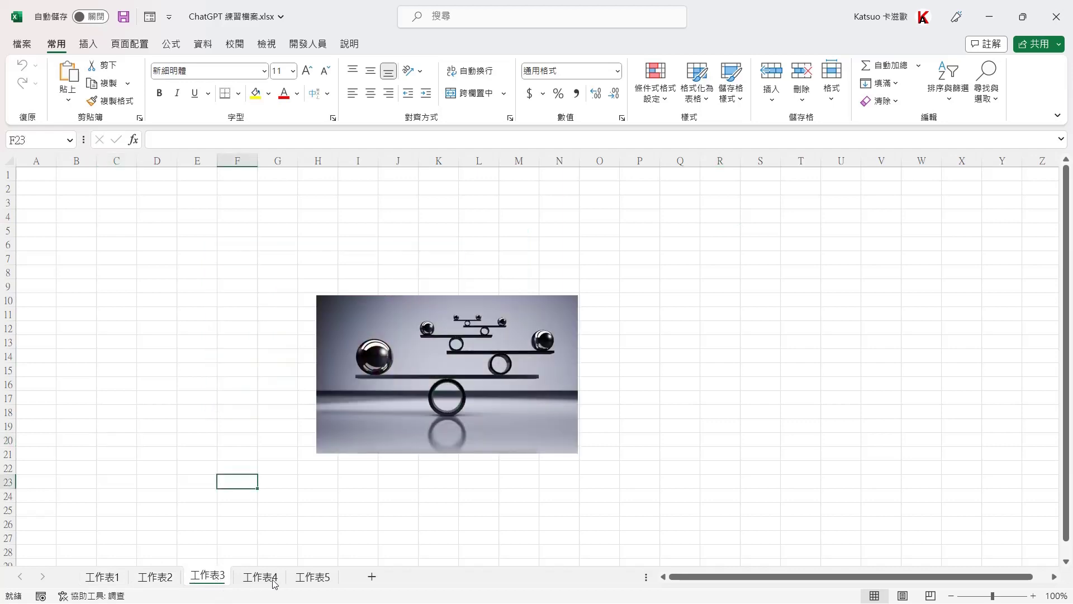
left_click(273, 582)
left_click(299, 580)
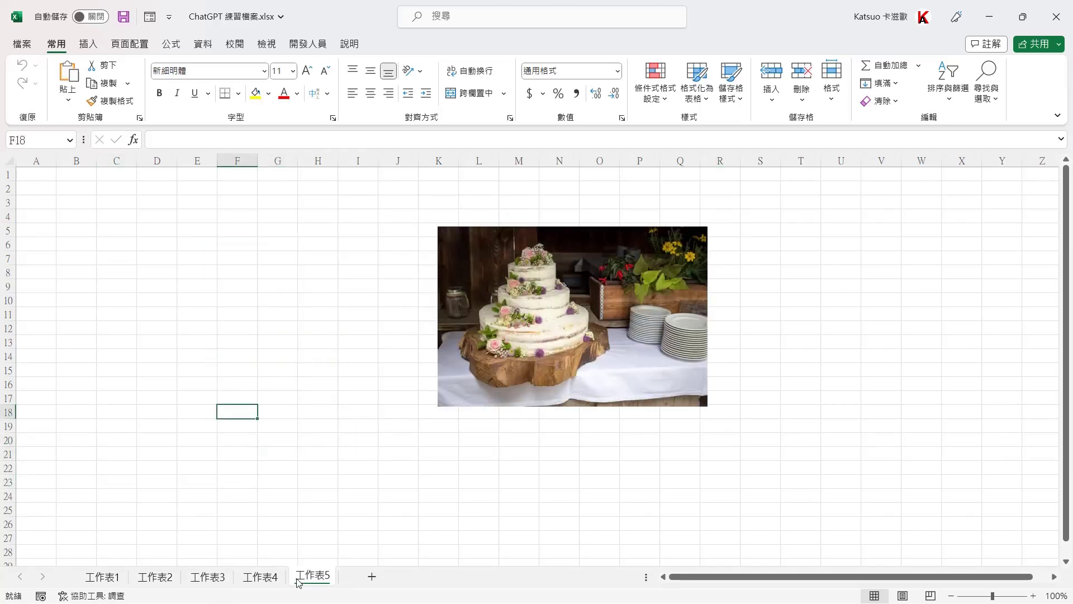
- On 工作表1, drag the pink-sphere picture up toward cell A1 and deselect it
left_click(98, 582)
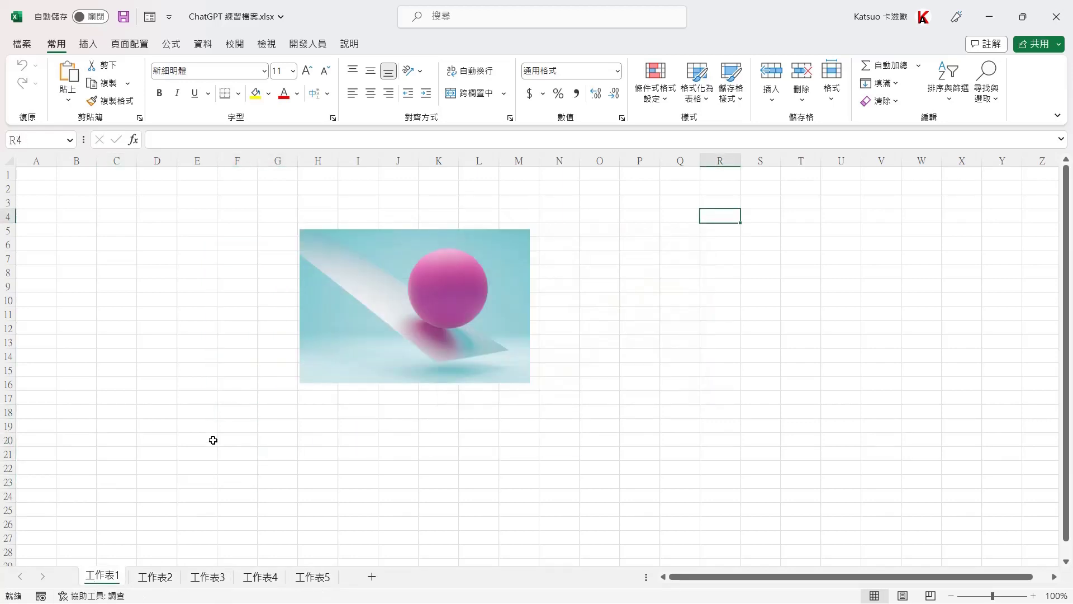
left_click_drag(350, 357, 401, 383)
left_click(250, 381)
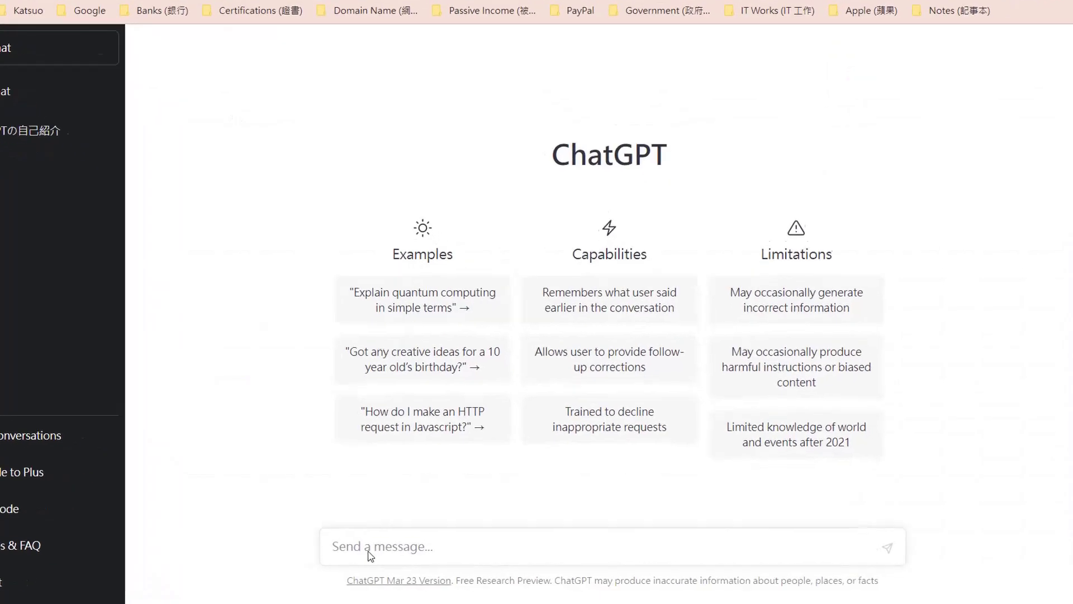
- Send the prompt for a VBA macro aligning every sheet's pictures to A1, and copy the code
type("請寫 VBA 程式，將 Excel 中每一張工作表中的圖片全部對齊 A1 儲存格")
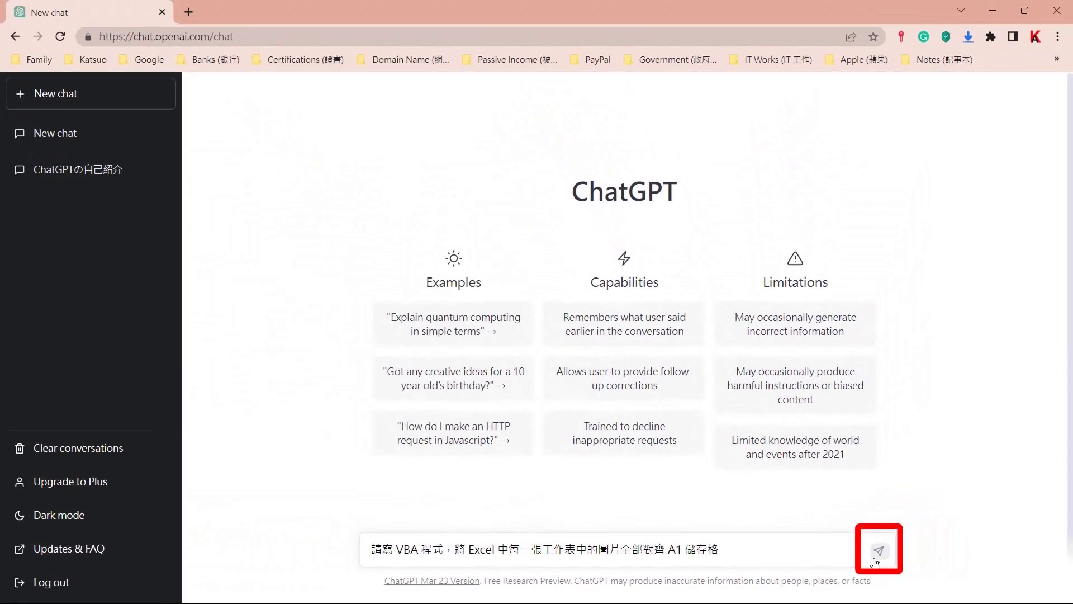
left_click(877, 551)
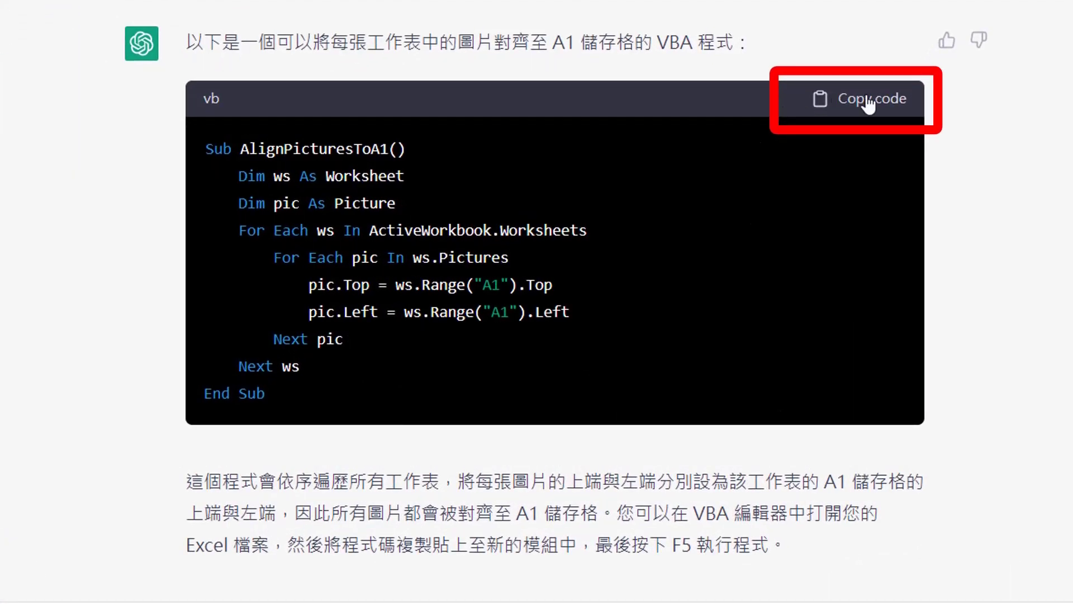
left_click(868, 104)
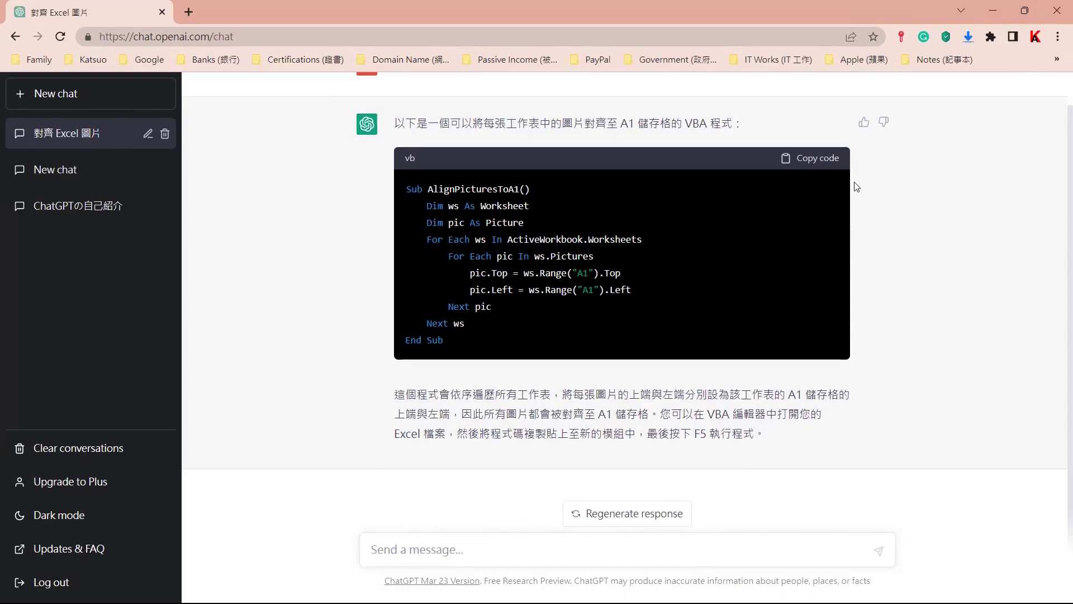
- In Excel's VBA editor, insert a new Module1 and paste the AlignPicturesToA1 macro into it
key("alt+Tab")
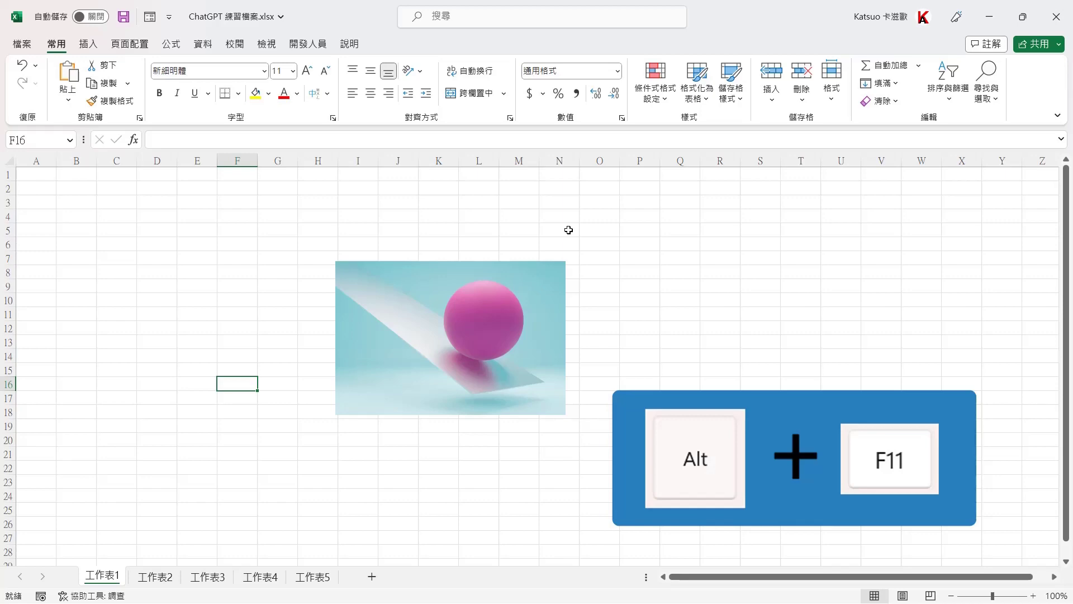
key("alt+F11")
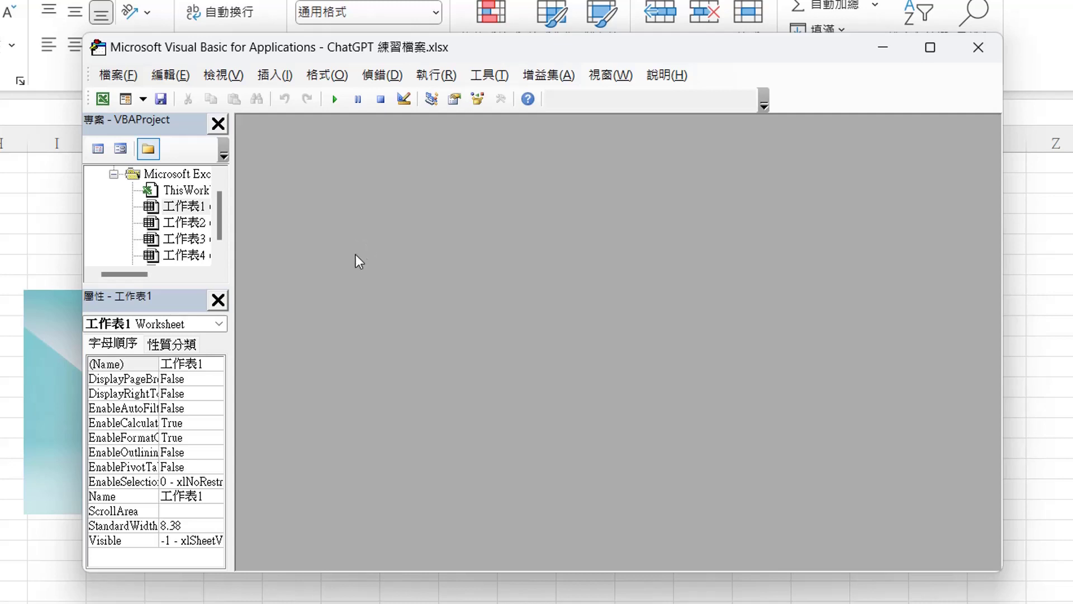
left_click(278, 76)
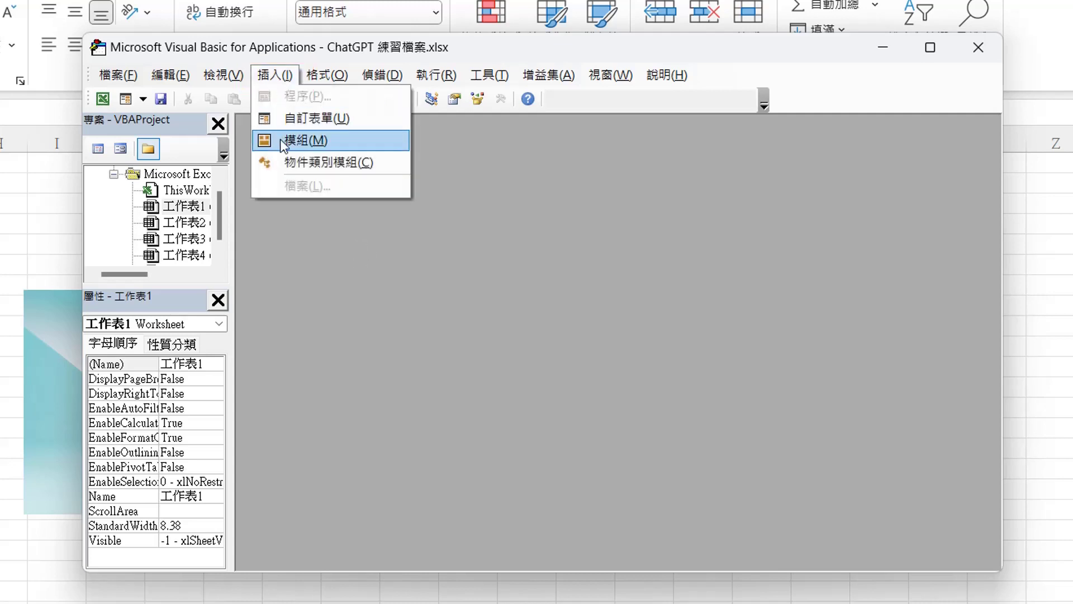
left_click(311, 145)
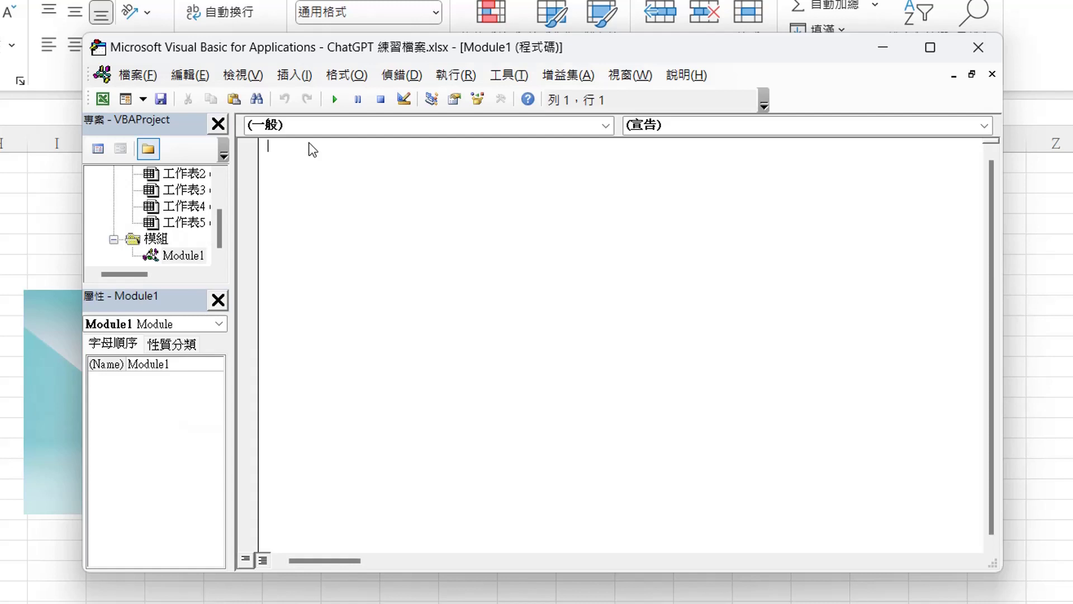
right_click(339, 200)
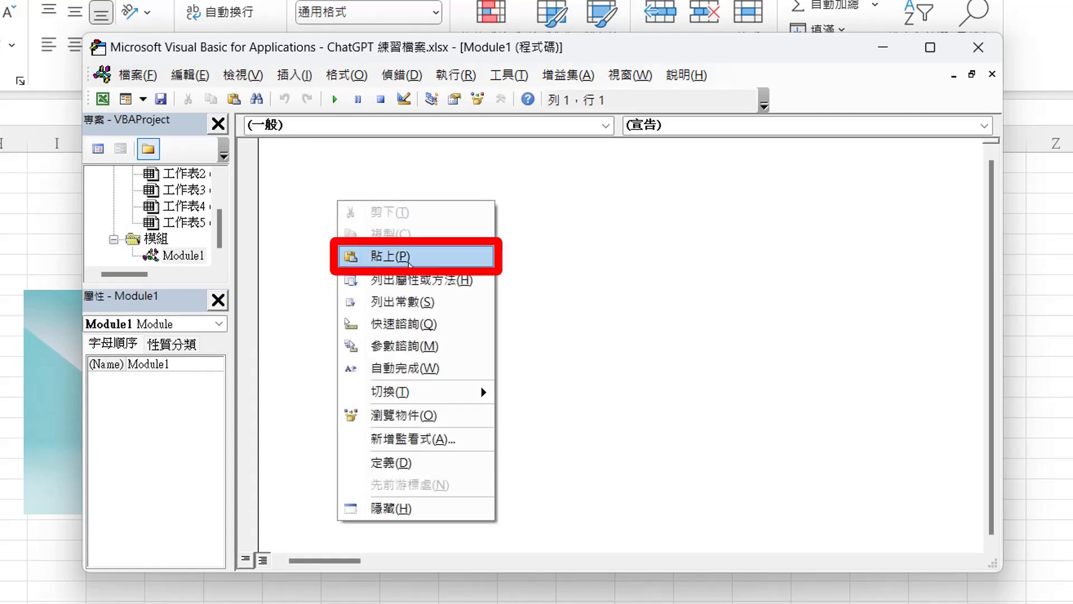
left_click(375, 257)
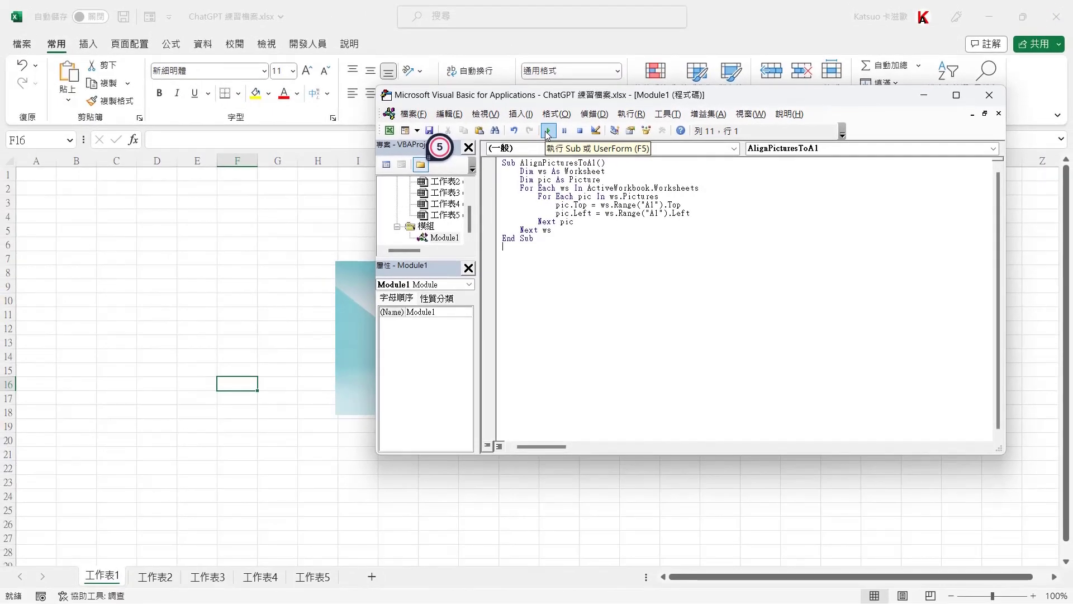
- Run the AlignPicturesToA1 macro and verify the pictures sit at A1 on 工作表2 through 工作表5
left_click(548, 131)
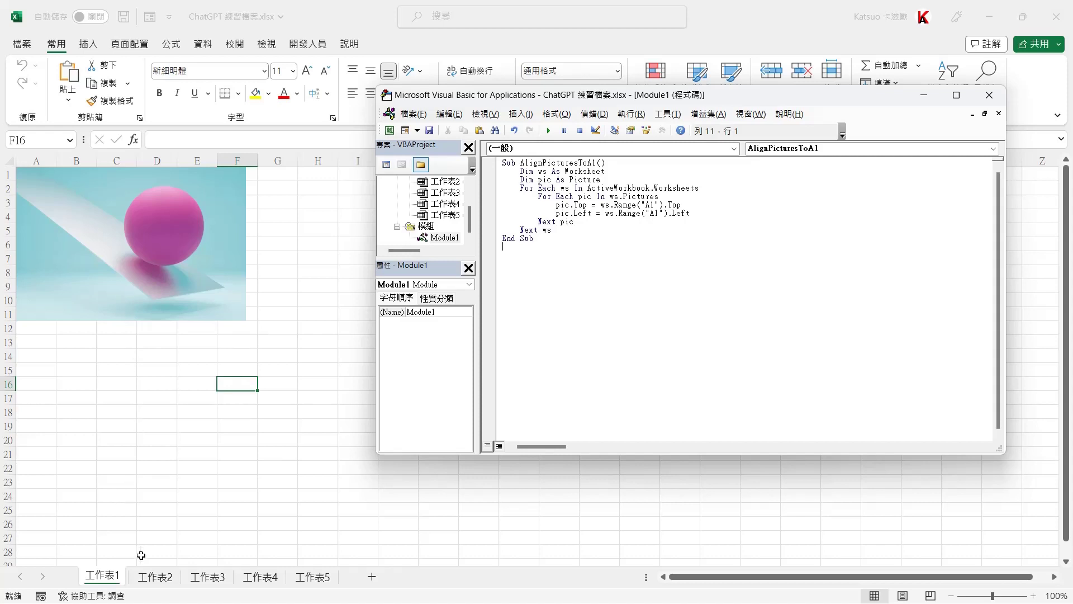
left_click(159, 577)
left_click(208, 578)
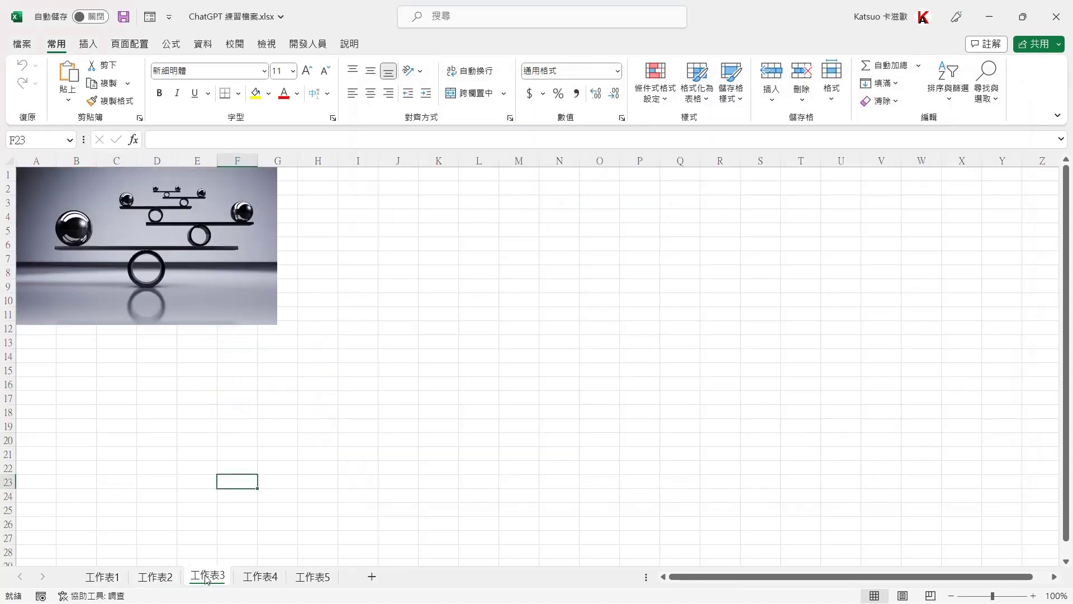
left_click(258, 578)
left_click(312, 576)
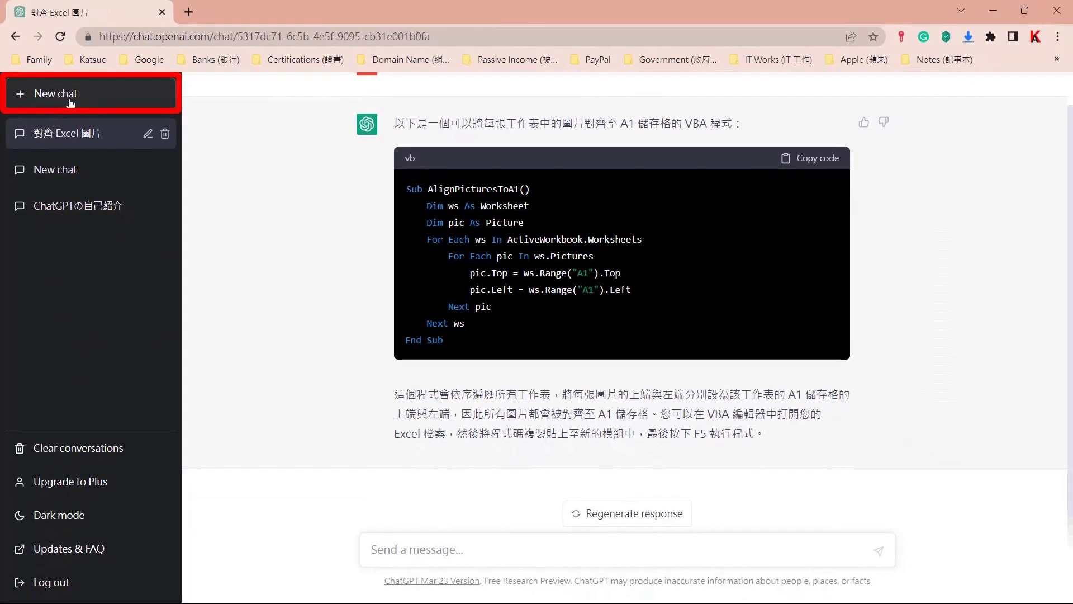
- Start a new chat, view 對齊 Excel 圖片, then open the untitled math practice test chat
left_click(101, 147)
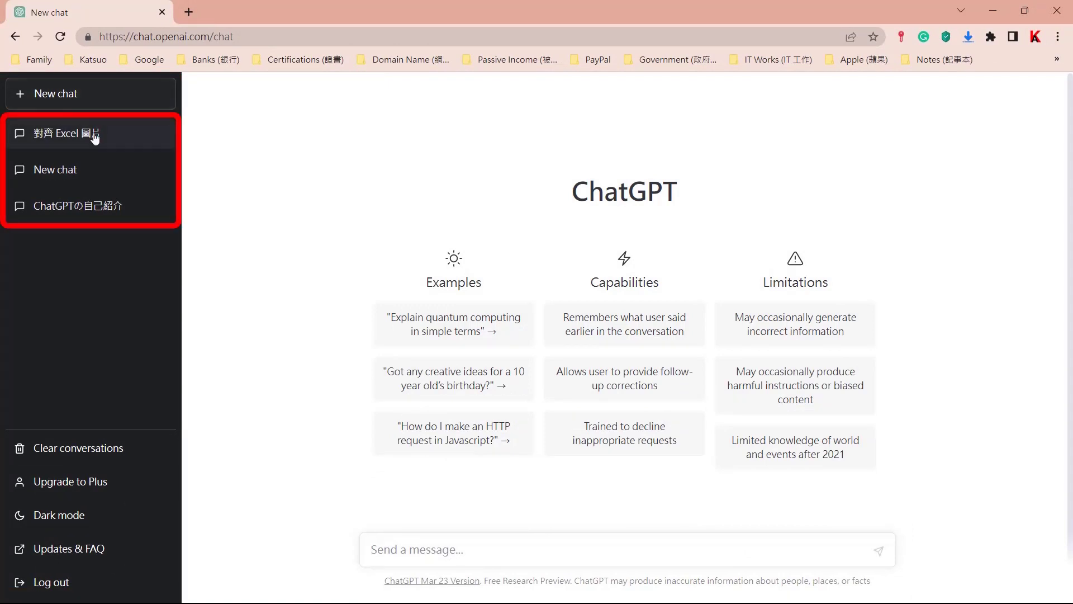
left_click(131, 142)
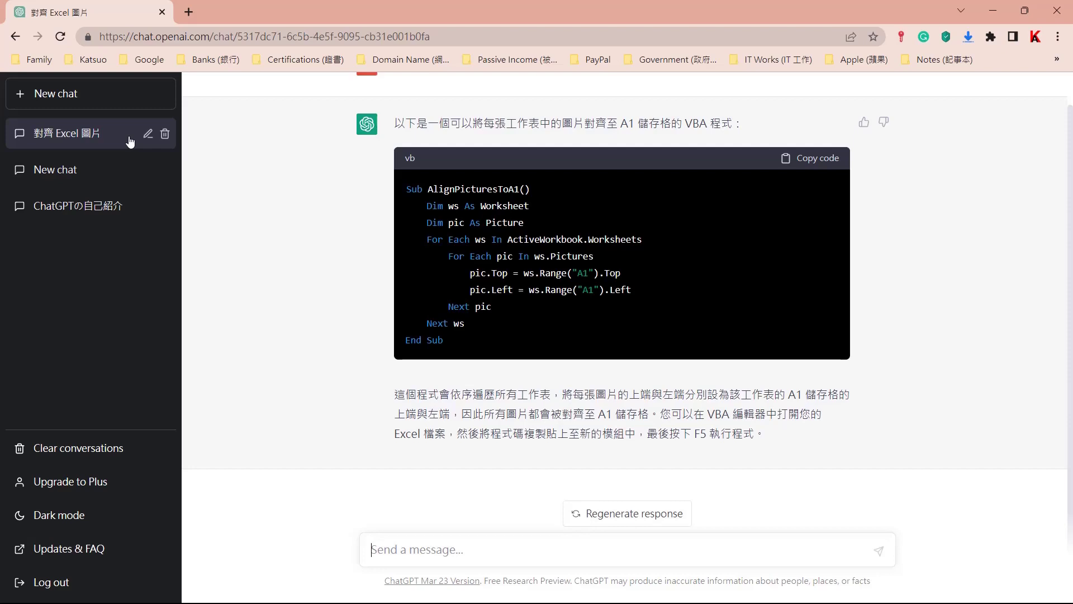
left_click(107, 174)
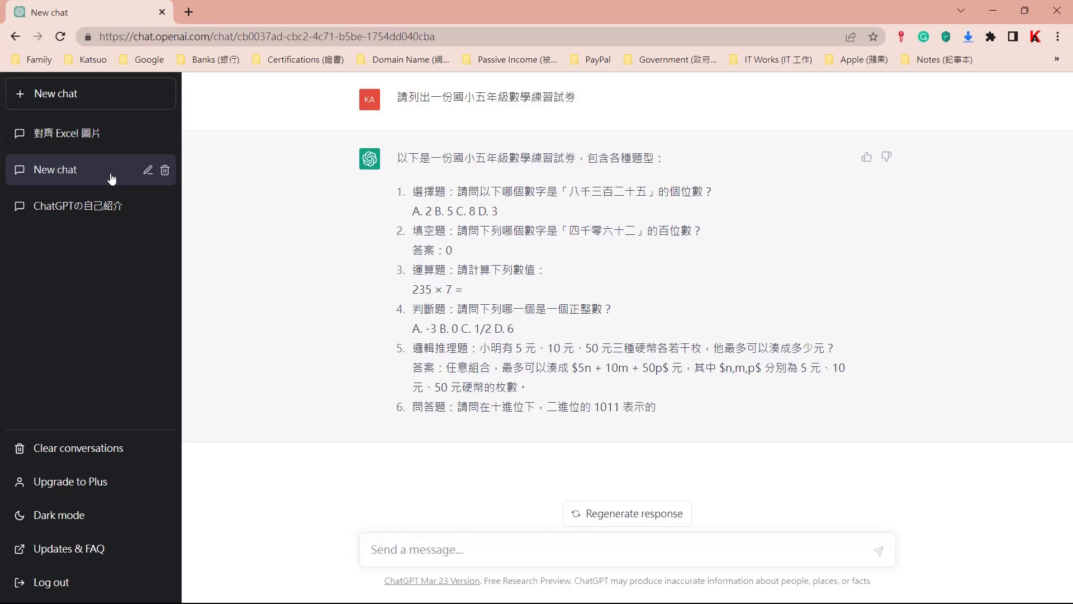
- Rename the 'New chat' conversation to 國小五年級試券, saving on a second attempt after one cancel
left_click(148, 169)
key("BackSpace")
key("BackSpace")
key("BackSpace")
key("BackSpace")
key("BackSpace")
key("BackSpace")
key("BackSpace")
key("BackSpace")
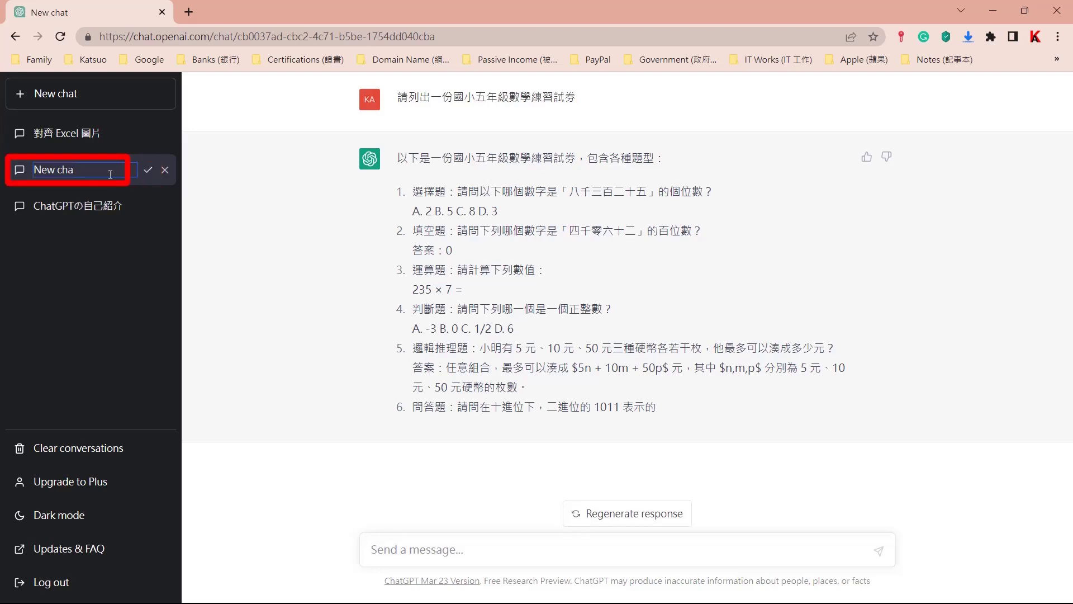
type("國小")
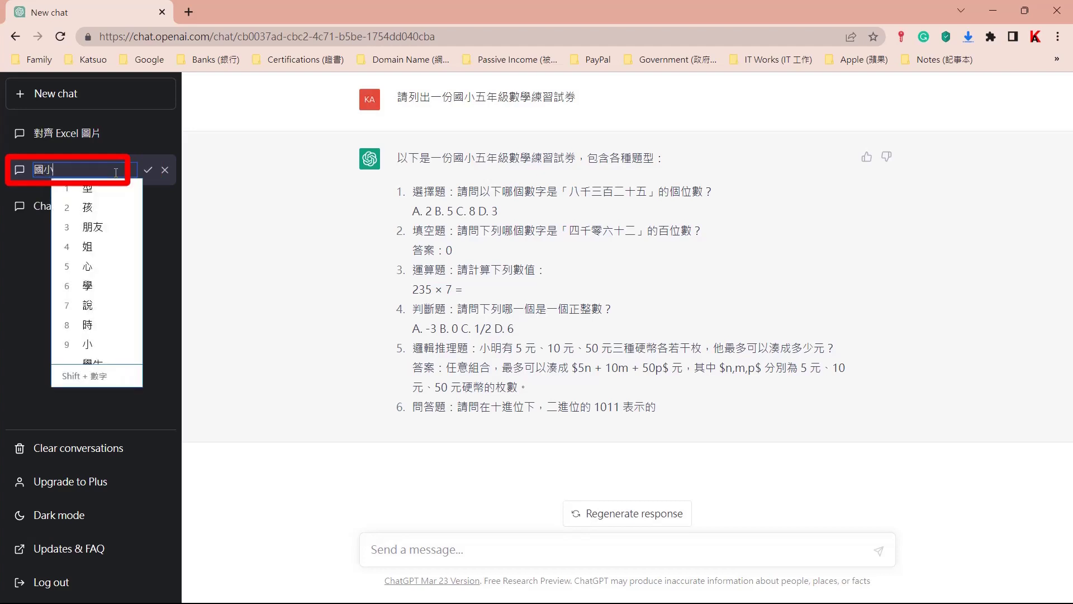
type("五年級試券")
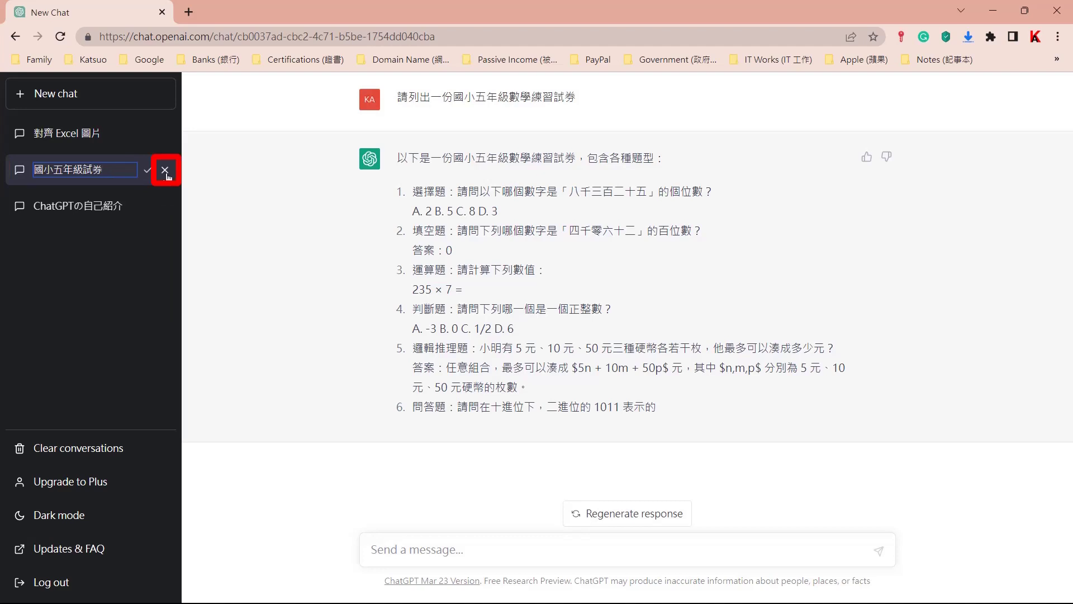
left_click(165, 171)
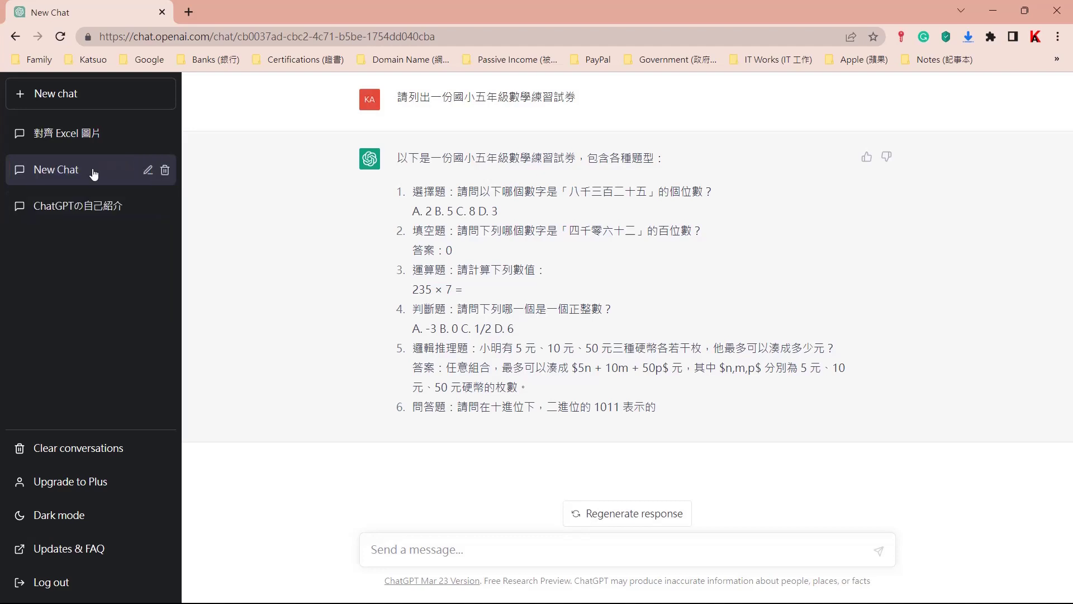
left_click(148, 171)
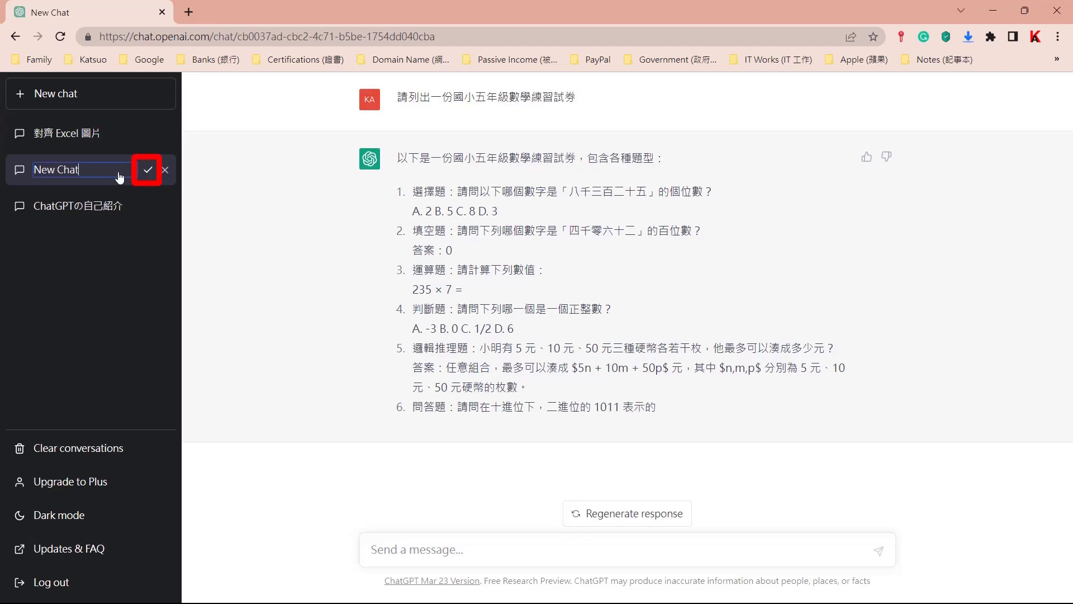
key("ctrl+v")
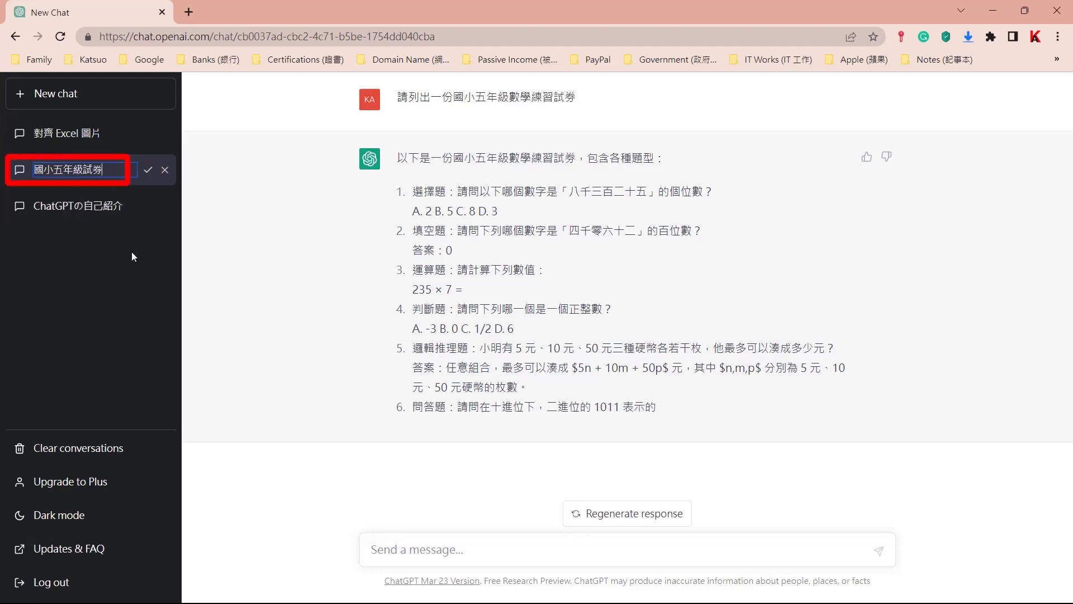
left_click(148, 170)
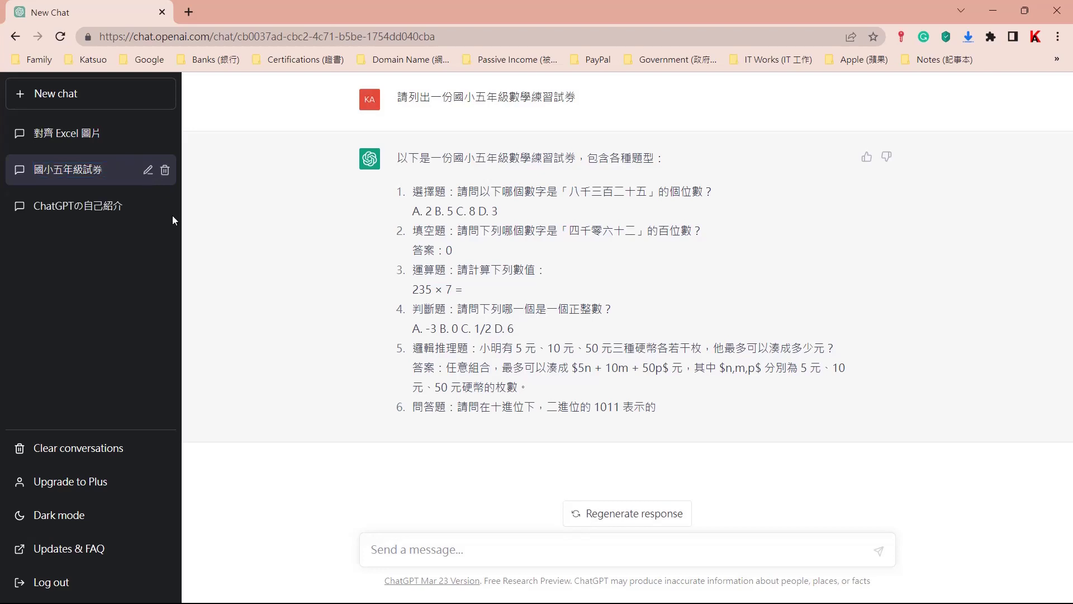
- Open the ChatGPTの自己紹介 chat and delete it, confirming on the second try after cancelling once
left_click(110, 207)
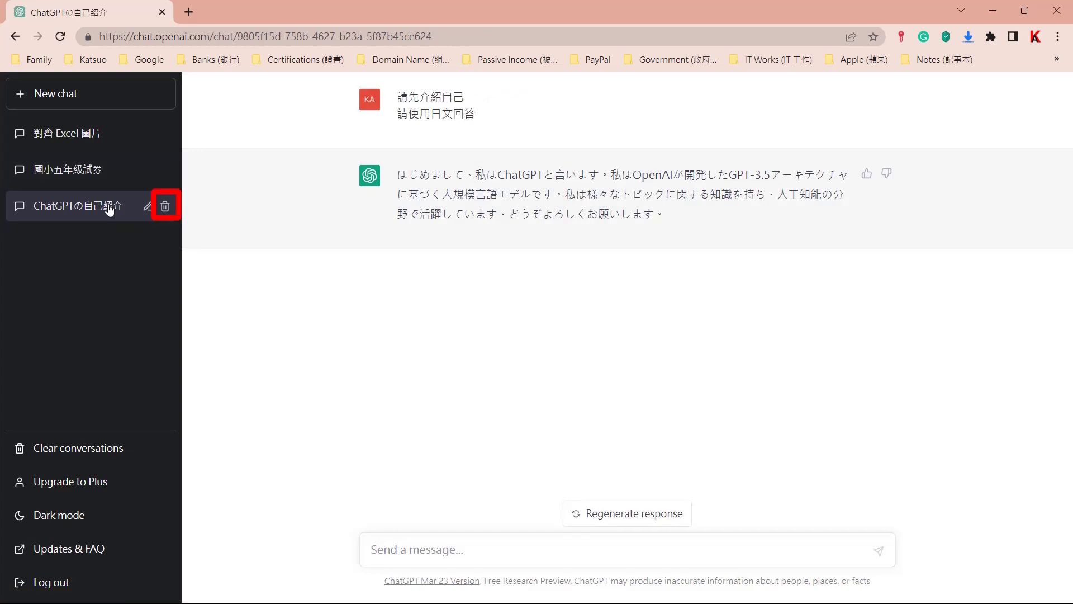
left_click(165, 207)
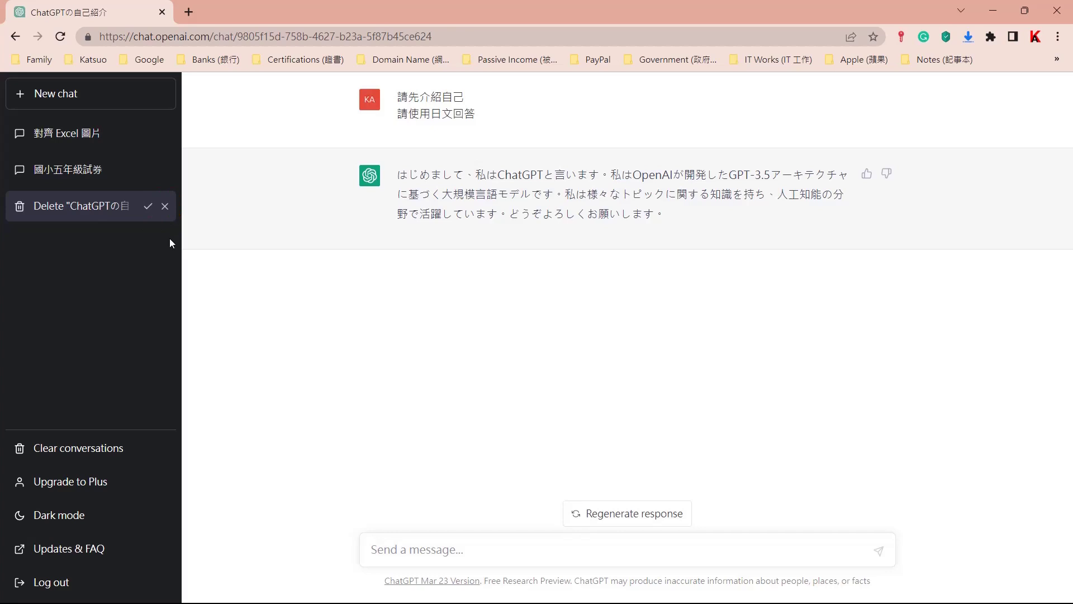
left_click(165, 207)
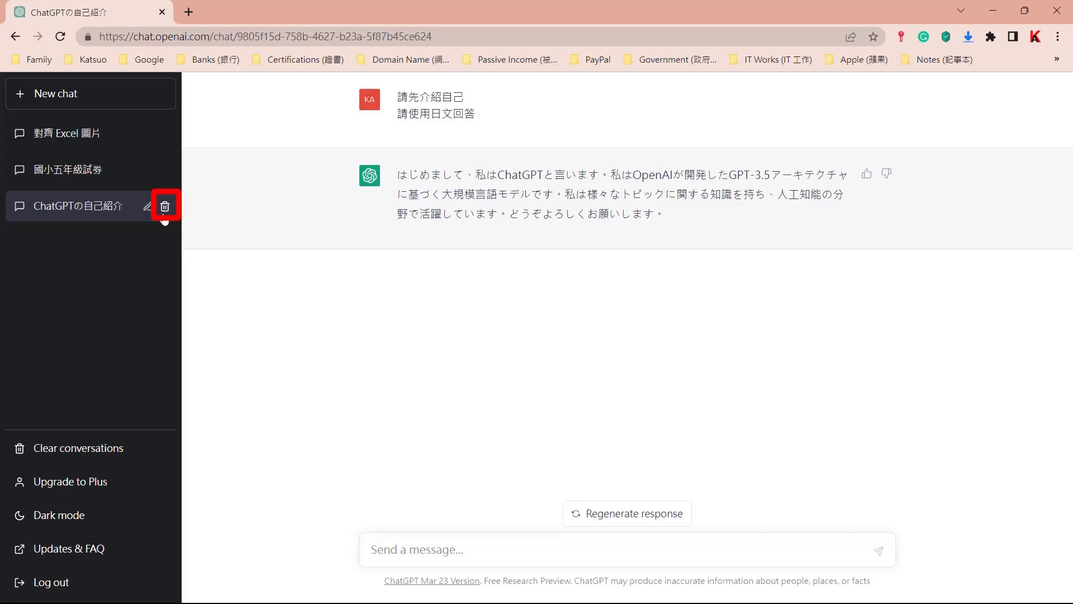
left_click(164, 216)
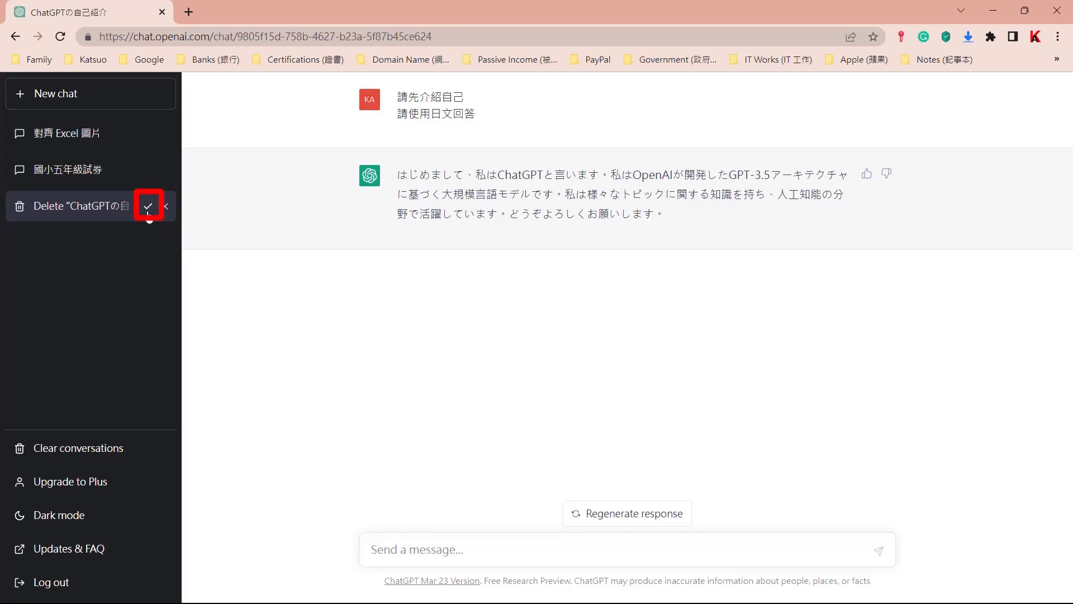
left_click(148, 211)
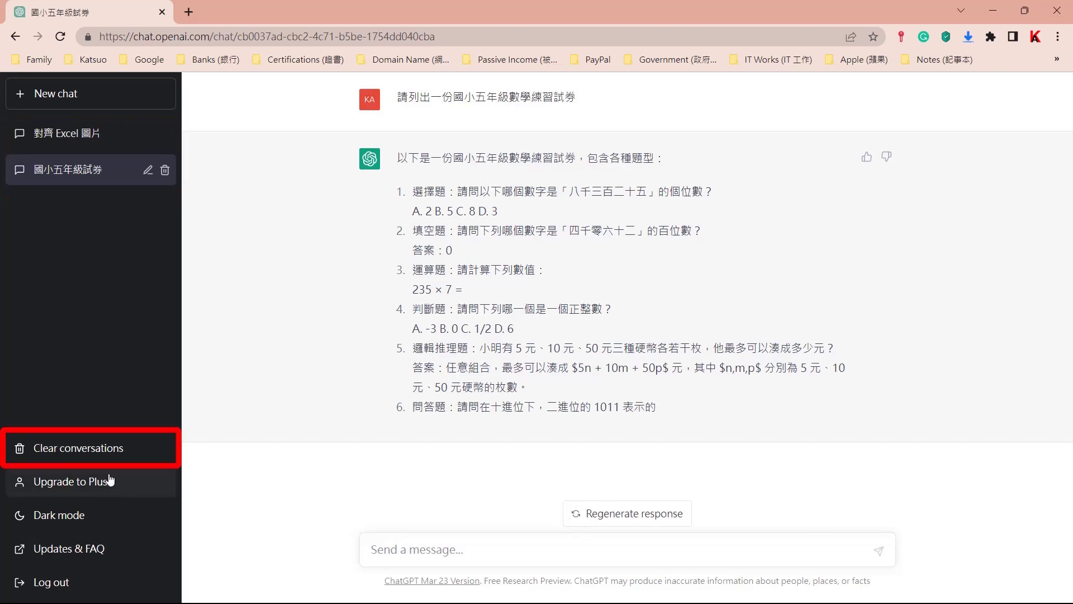
- Clear every conversation, confirming on the second try after briefly reopening 對齊 Excel 圖片
left_click(106, 455)
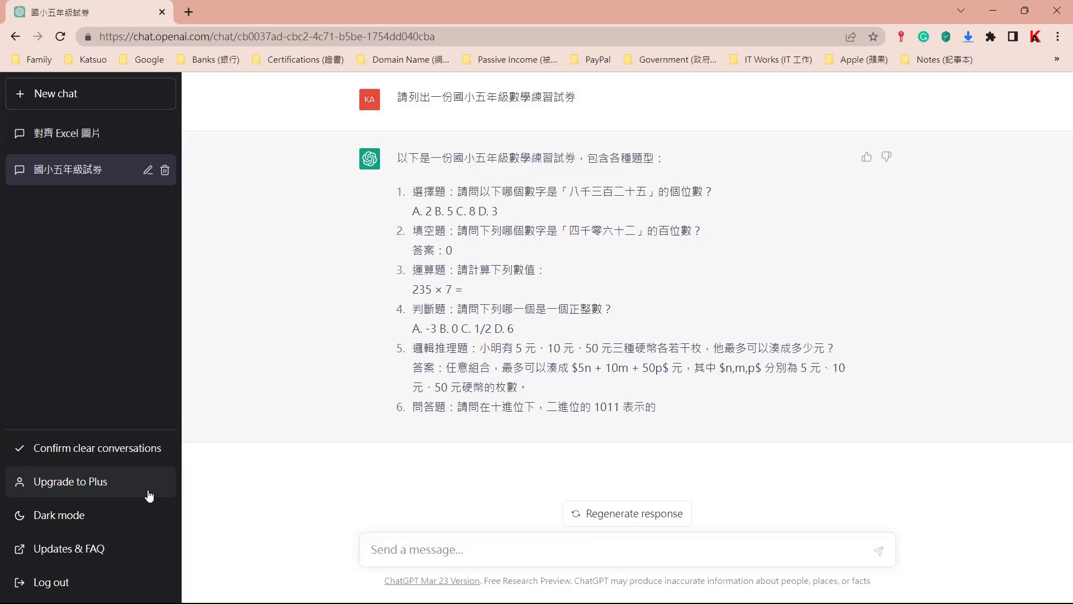
left_click(67, 147)
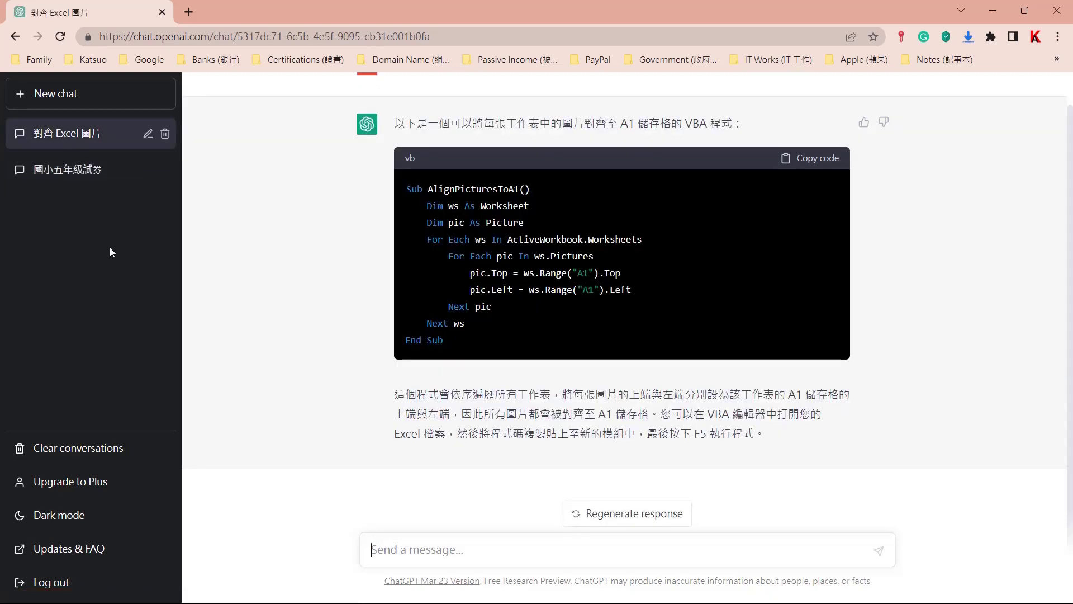
left_click(84, 453)
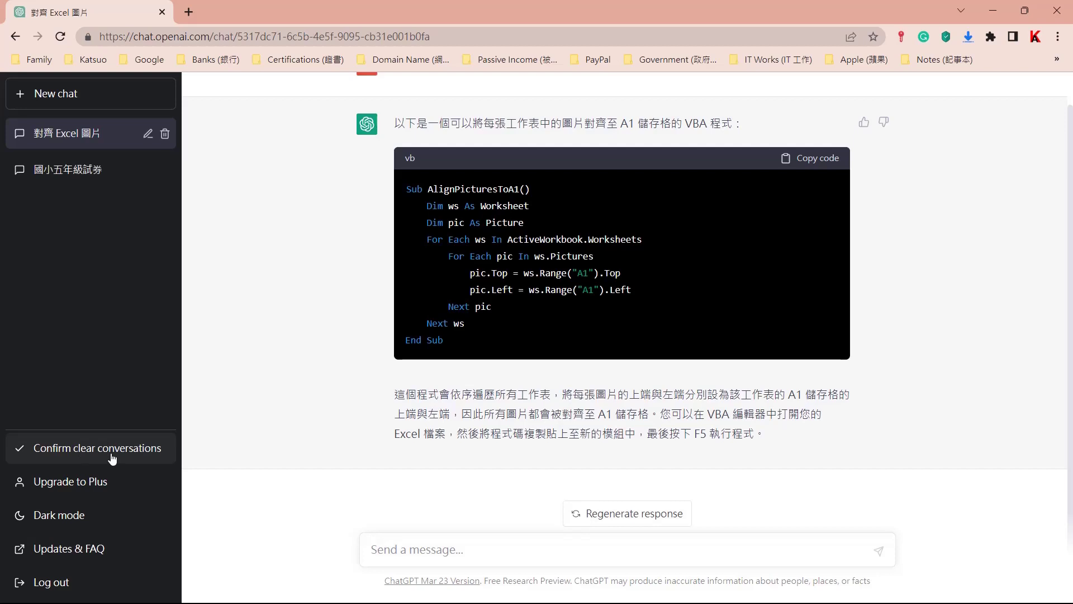
left_click(113, 458)
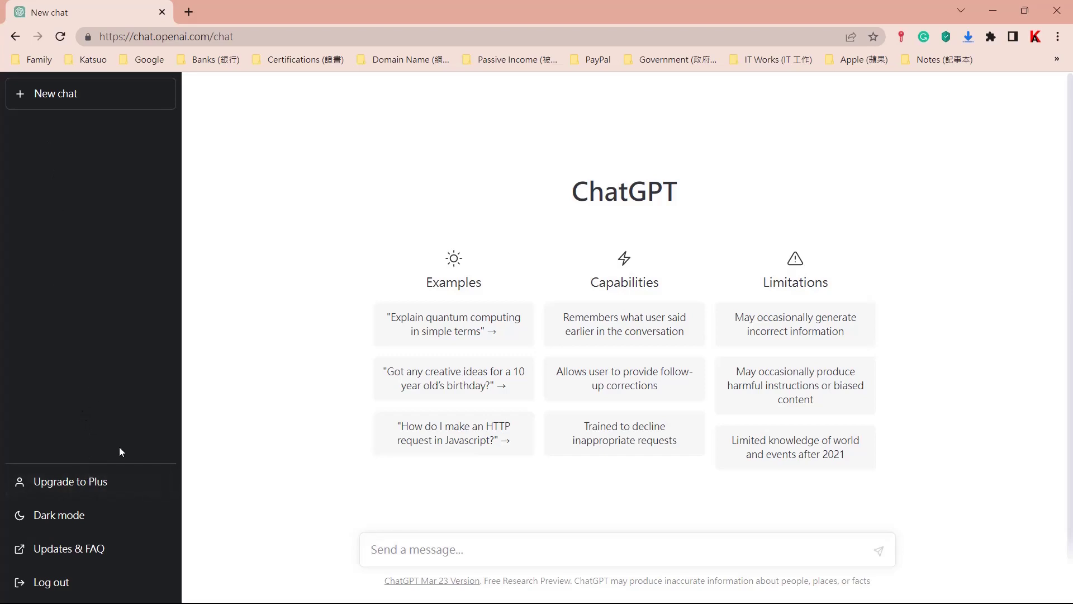
- Open ChatGPT's account plans, then reveal the price, availability, response speed and model update rows
left_click(103, 489)
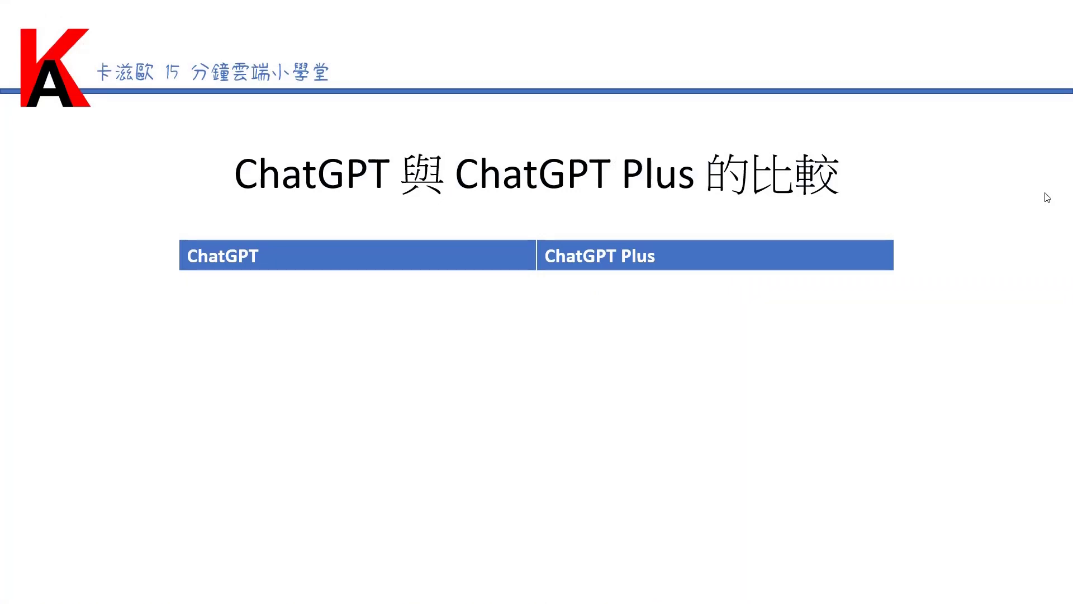
left_click(1045, 192)
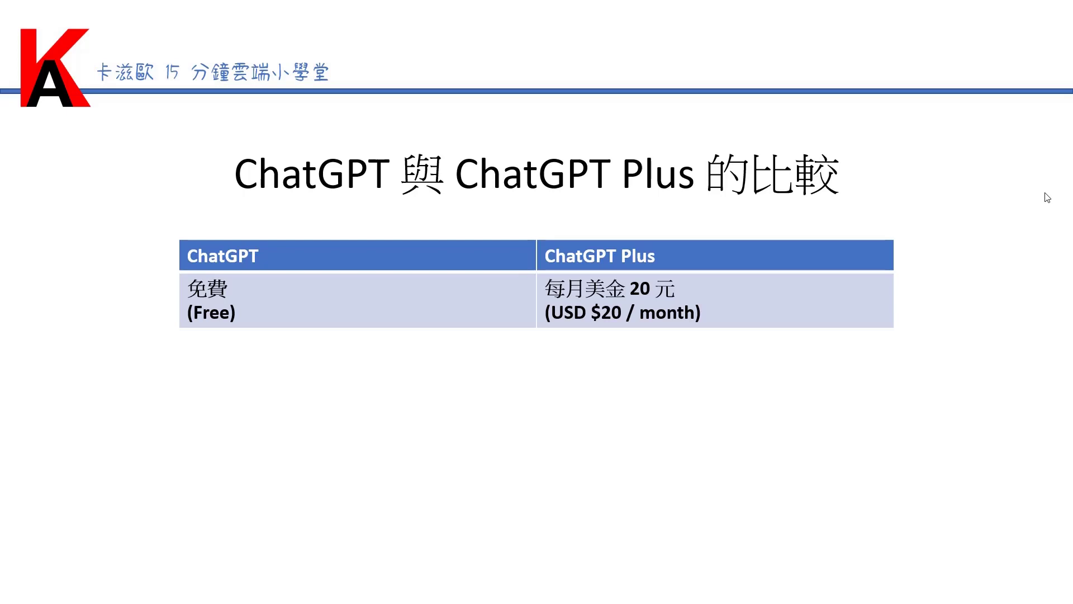
left_click(1046, 197)
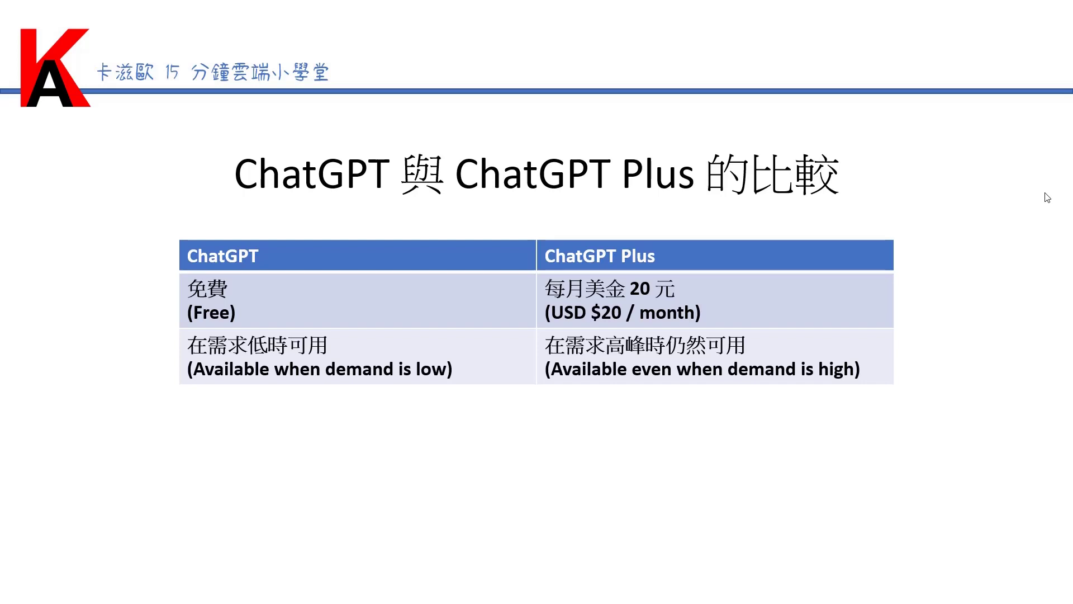
left_click(1047, 196)
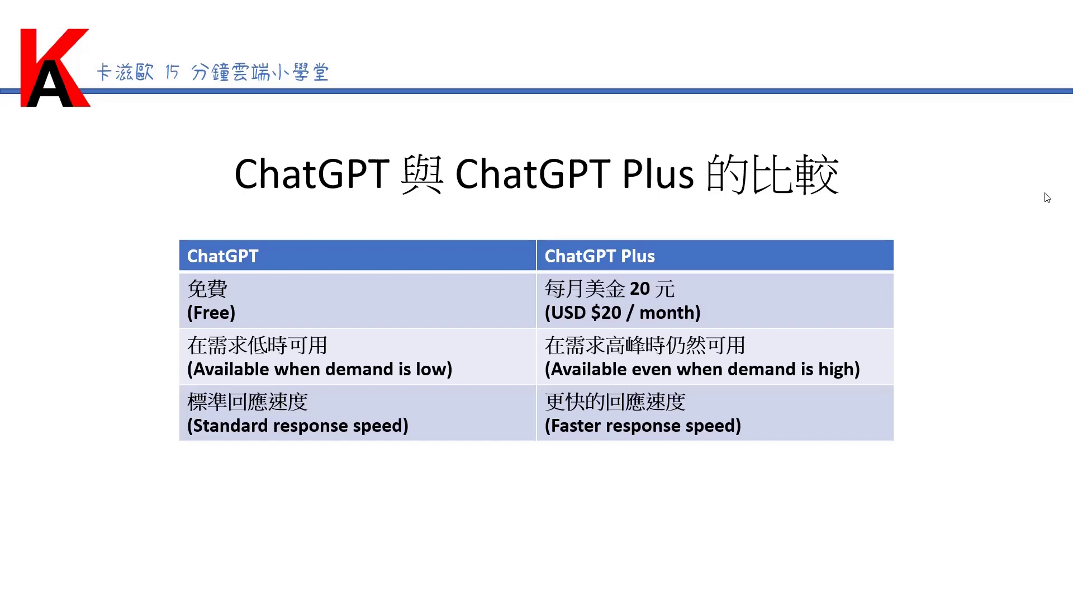
left_click(1047, 197)
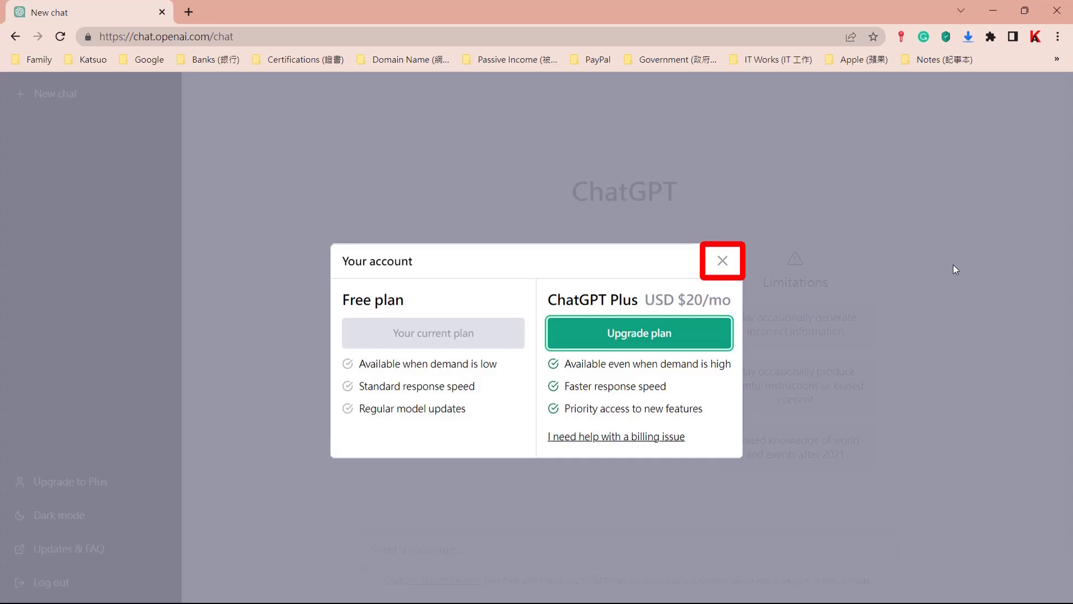
- Close the Your account dialog, try dark mode and revert to light, then open the updates and FAQ help pages
left_click(721, 261)
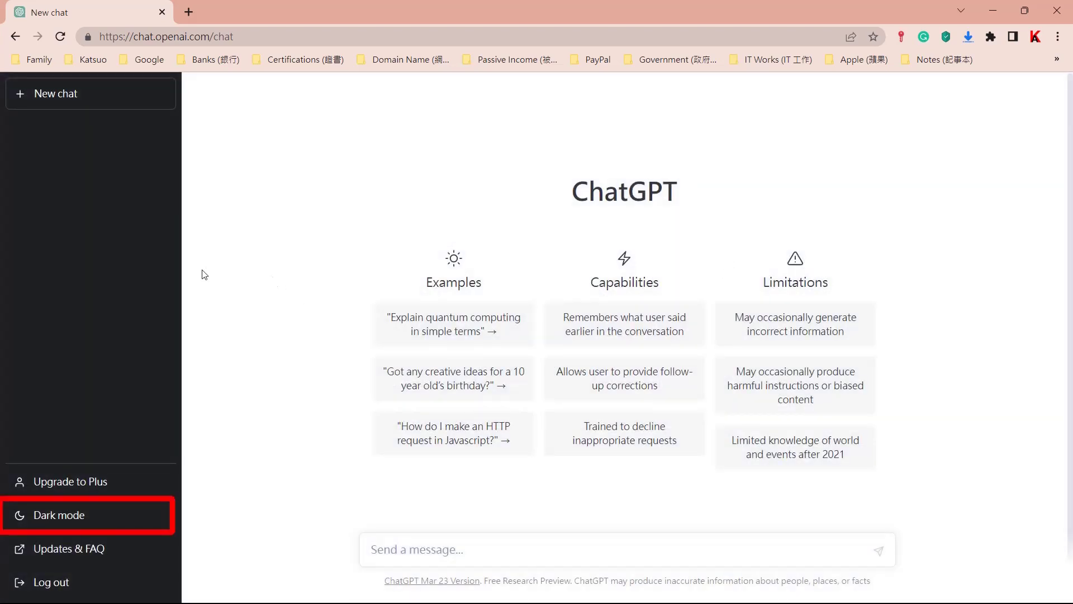
left_click(89, 519)
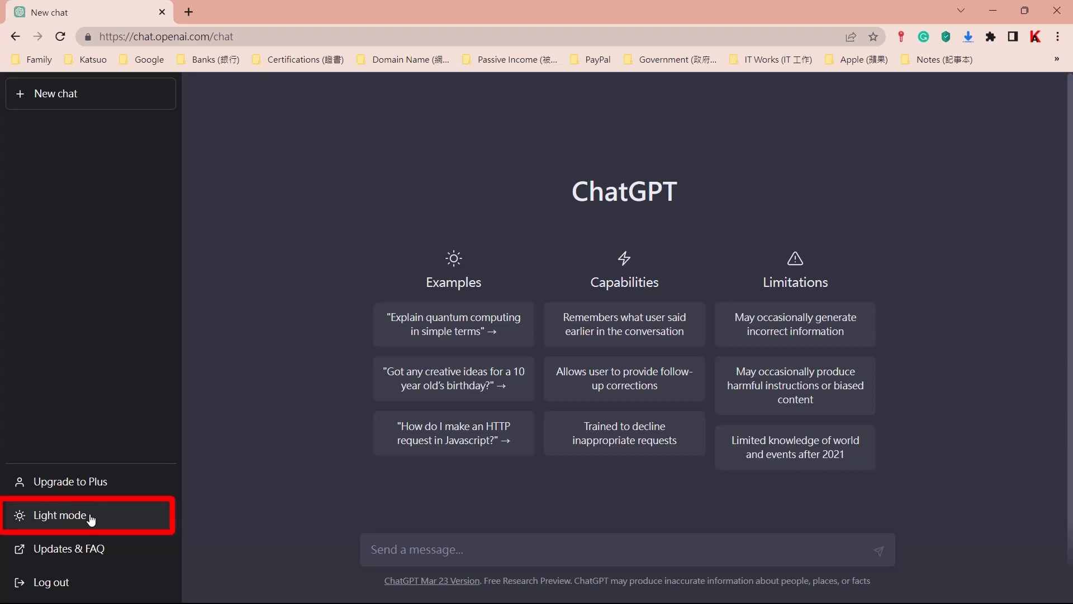
left_click(89, 519)
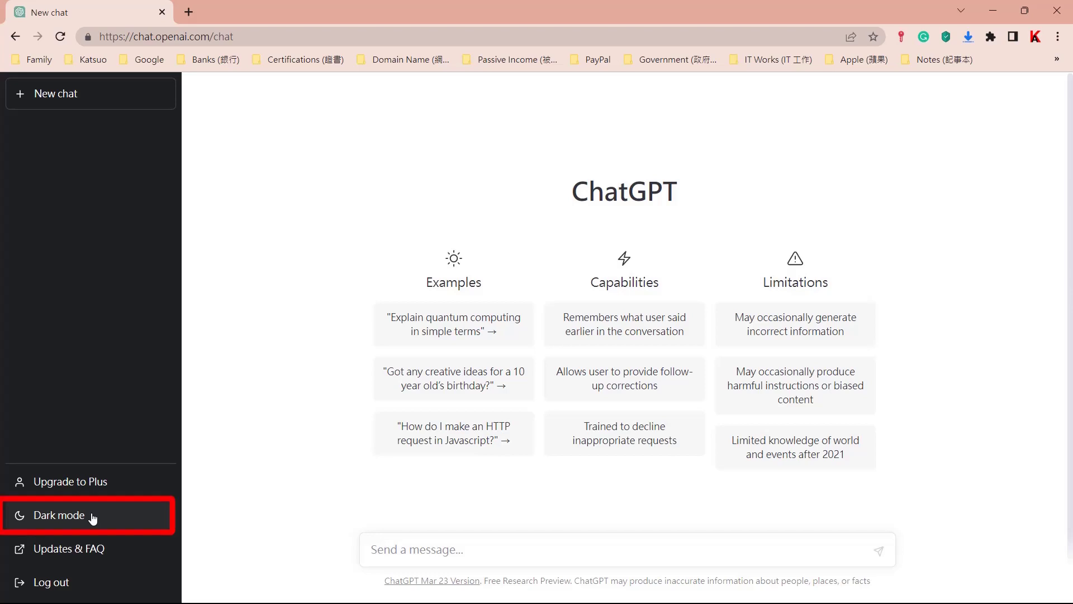
left_click(94, 553)
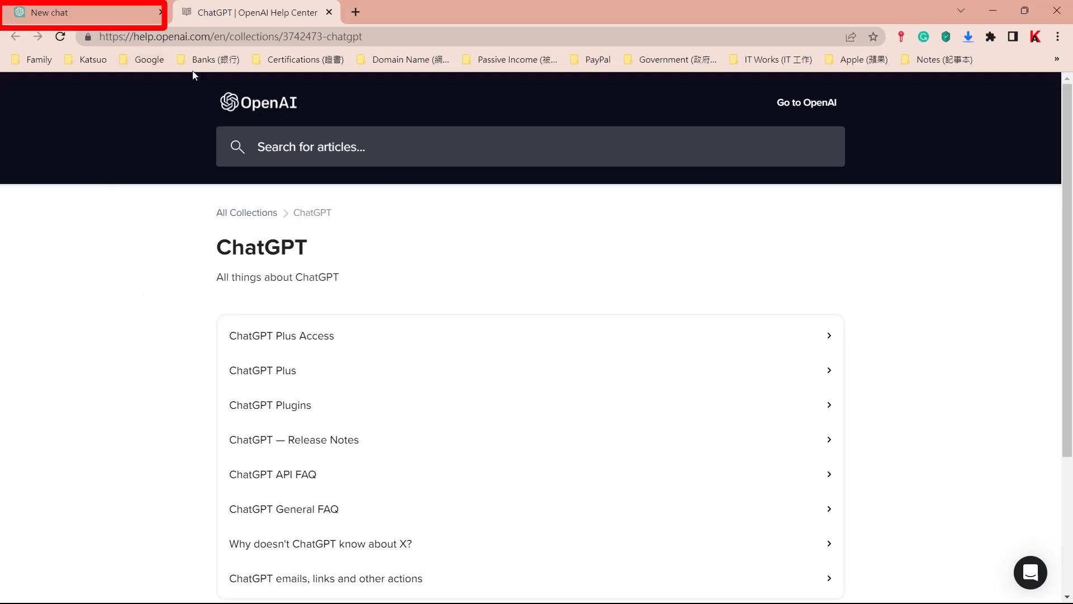
- Switch from the OpenAI Help Center back to the ChatGPT new-chat tab
left_click(84, 12)
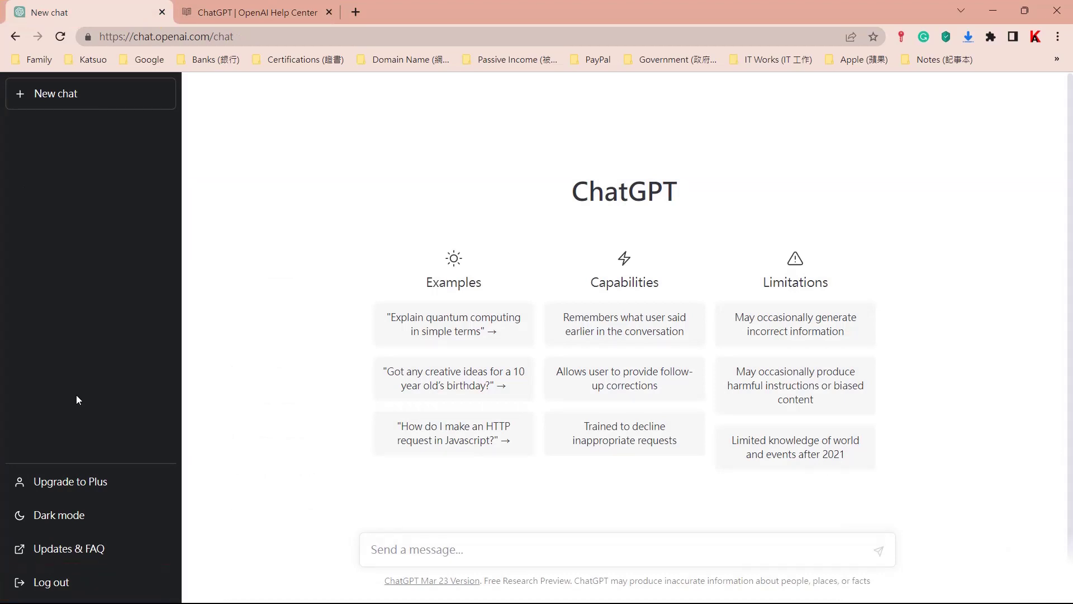
- Log out of ChatGPT, then log back in with the account's Gmail address and password
left_click(60, 582)
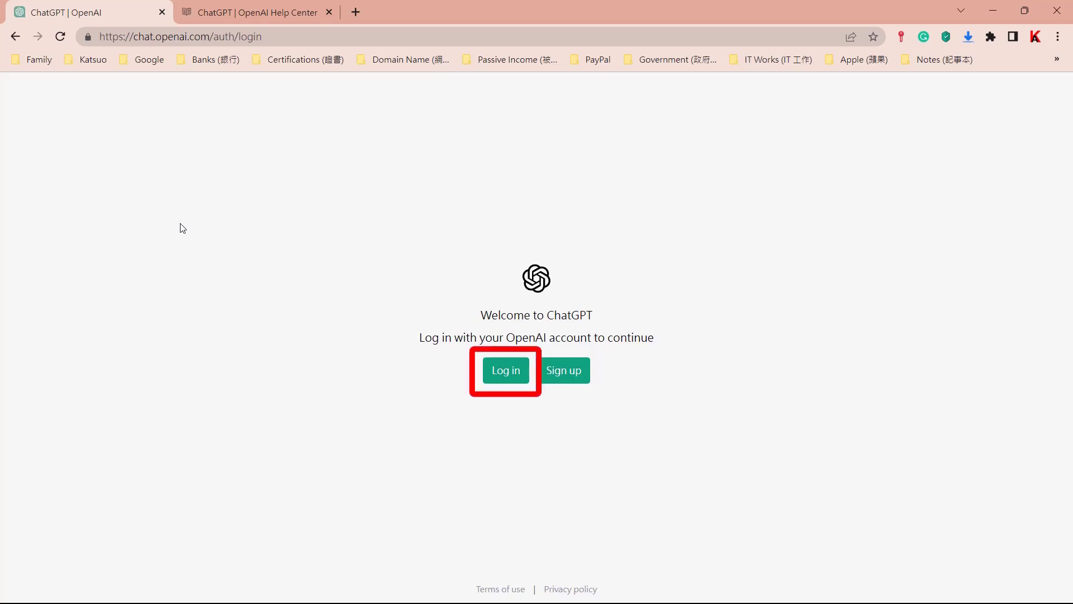
left_click(513, 373)
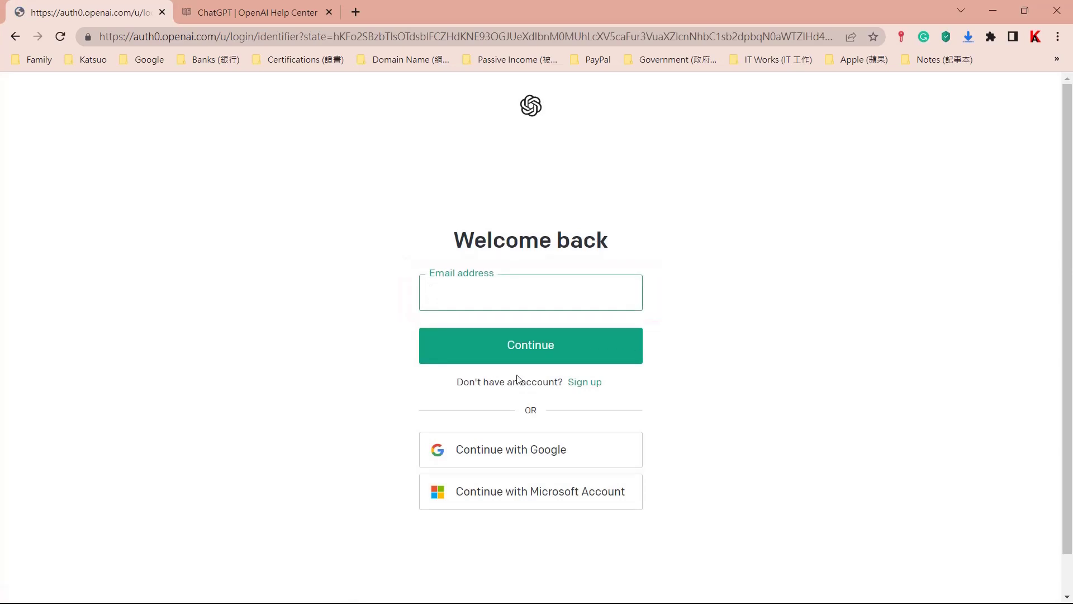
type("@gmail.com")
left_click(536, 347)
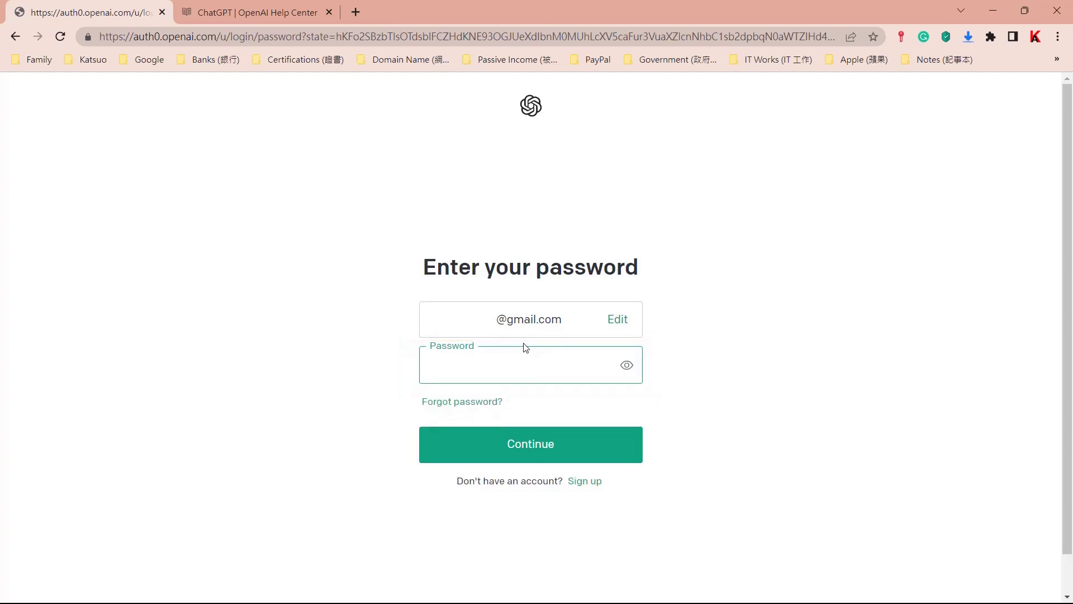
type("••••••••••")
left_click(525, 445)
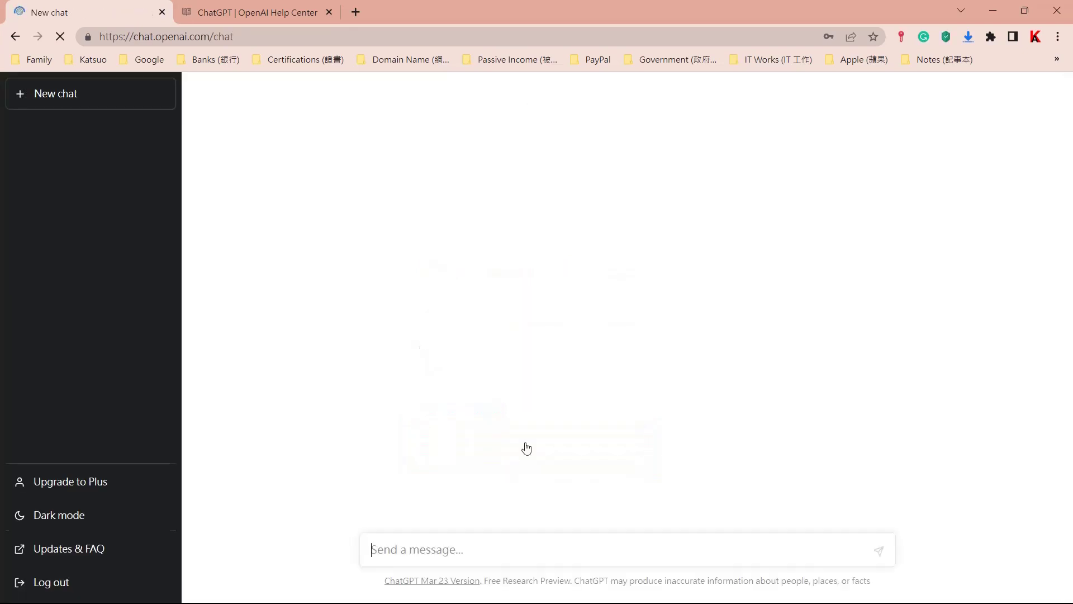